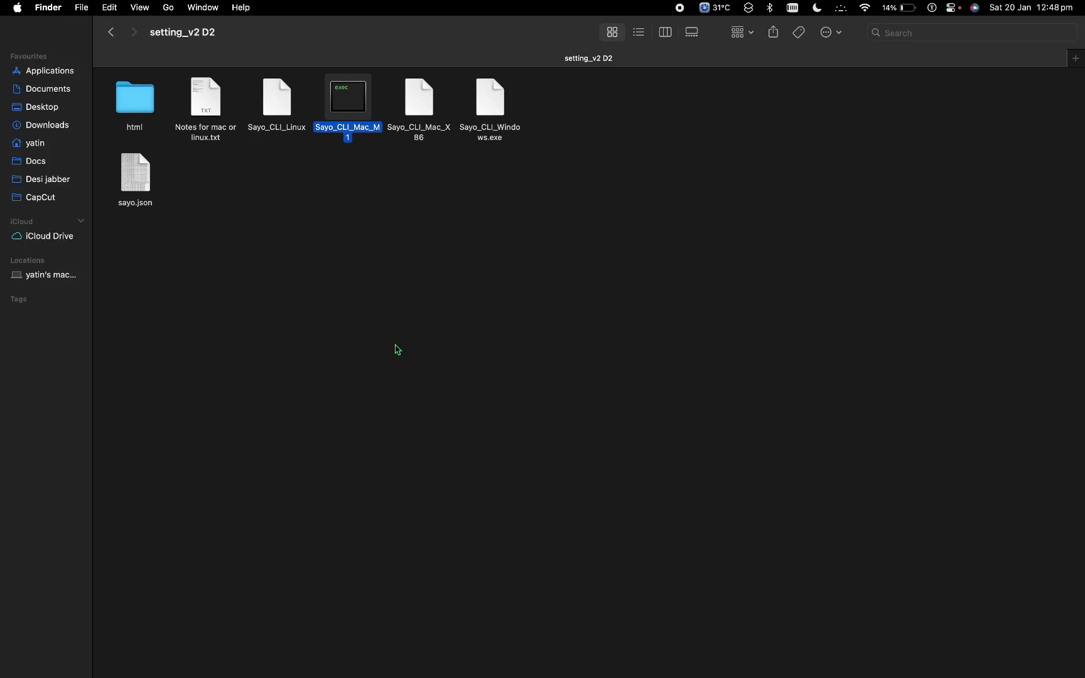
- Launch Sayo_CLI_Mac_M1 and show its Sayo Device connect page at 127.0.0.1:7296 in Chrome
double_click(356, 107)
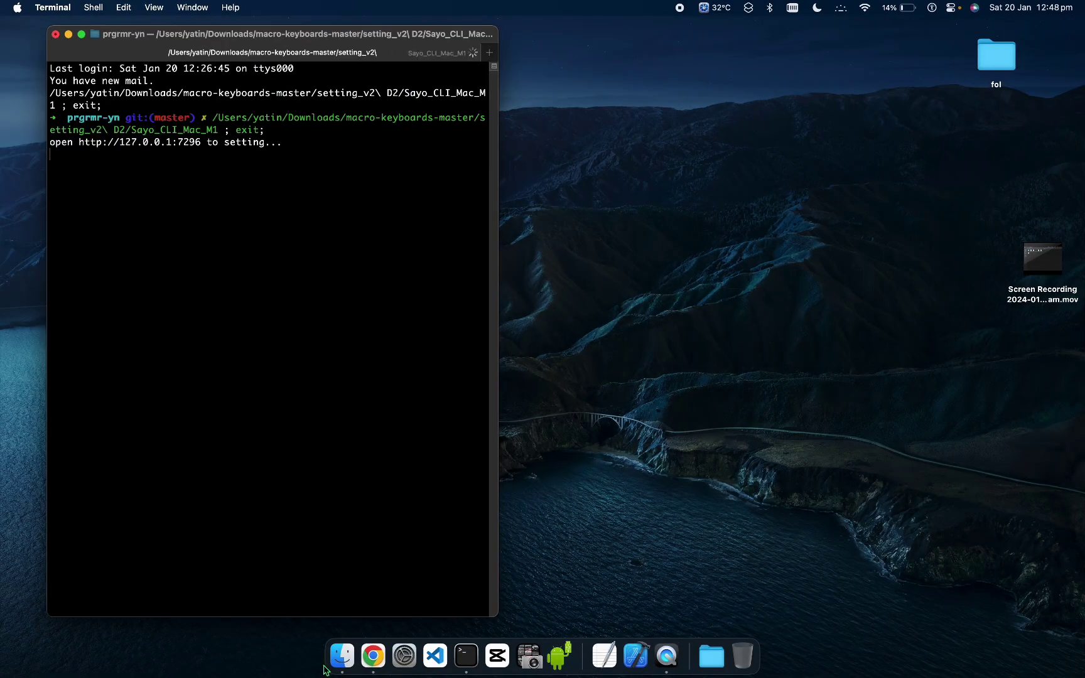
left_click(369, 666)
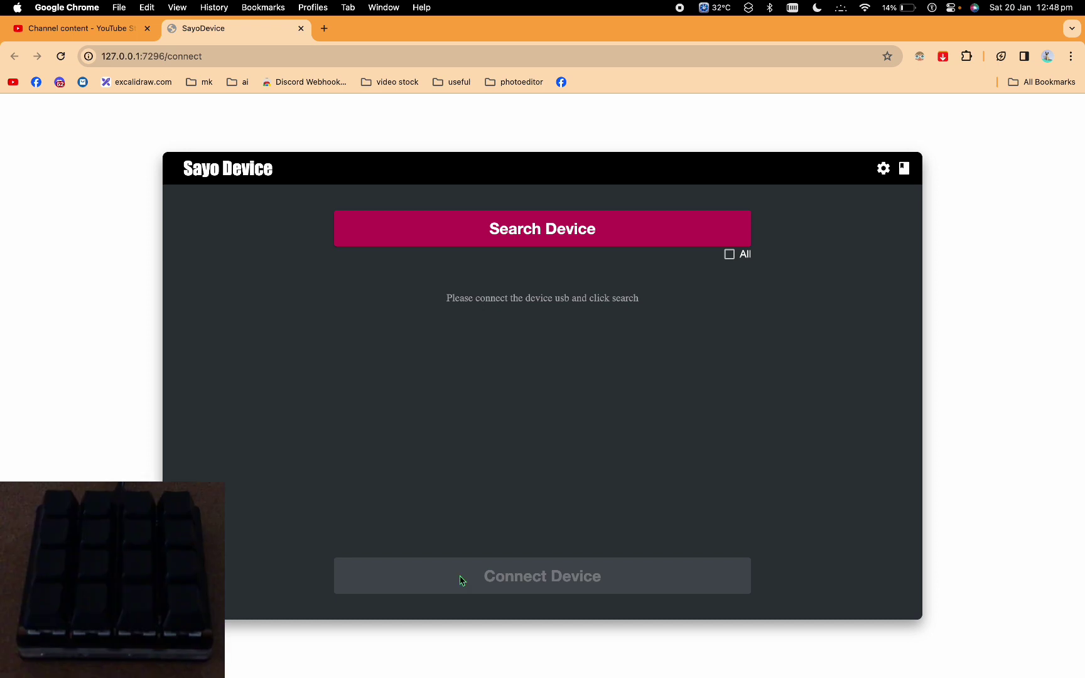
- Search for devices, select SayoDevice 4x4F RGB, and connect to it
left_click(548, 231)
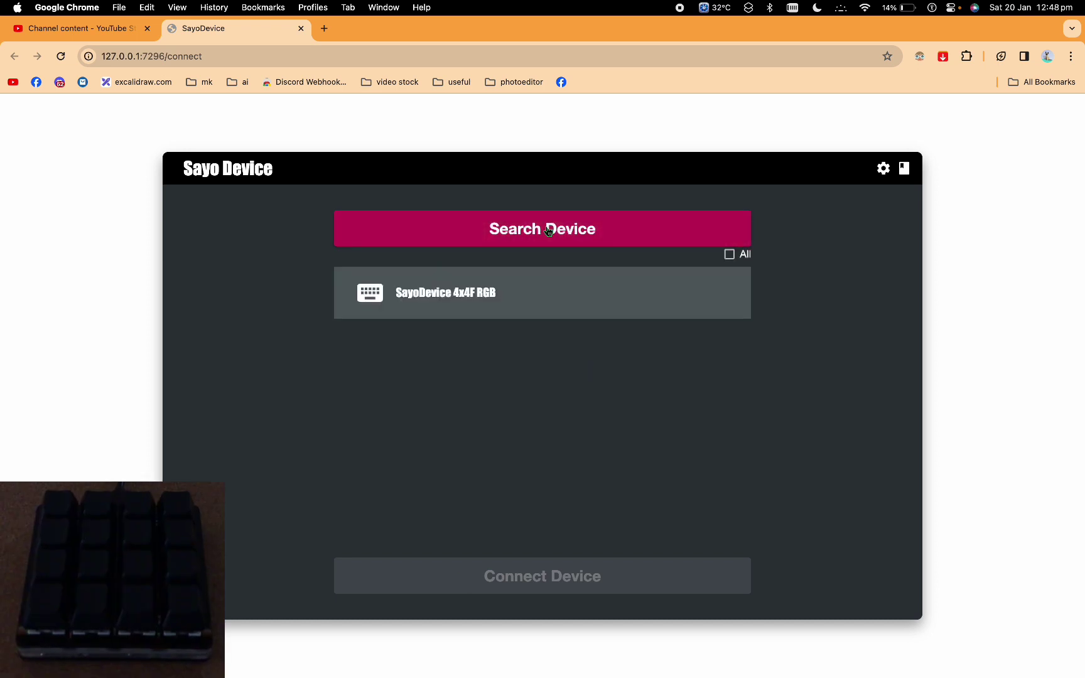
left_click(536, 294)
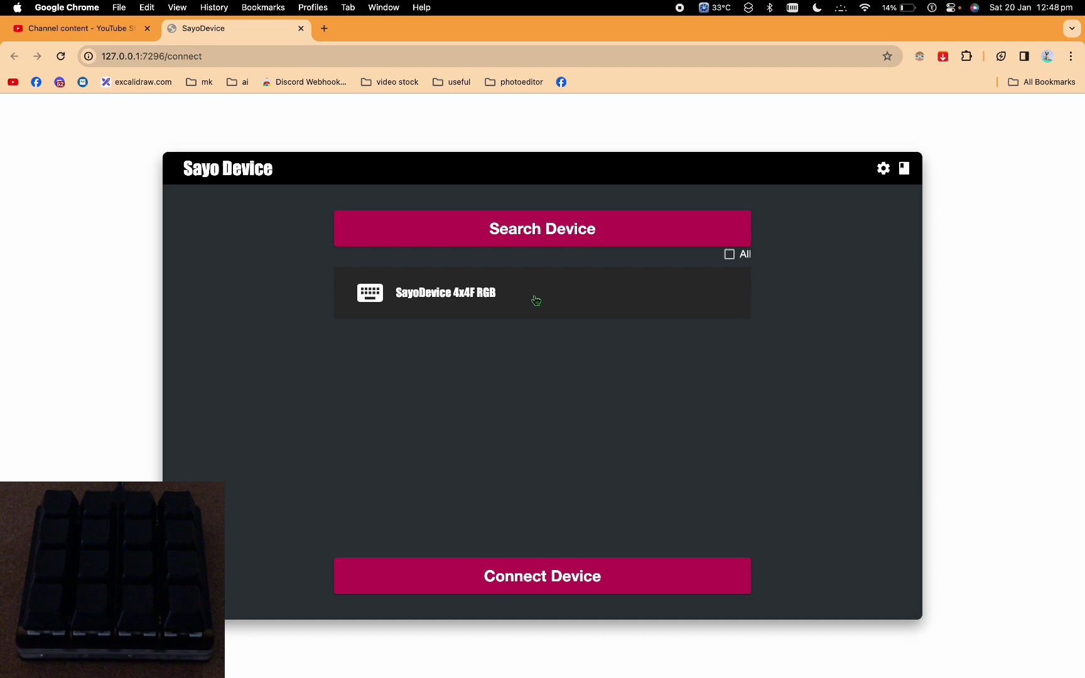
left_click(496, 576)
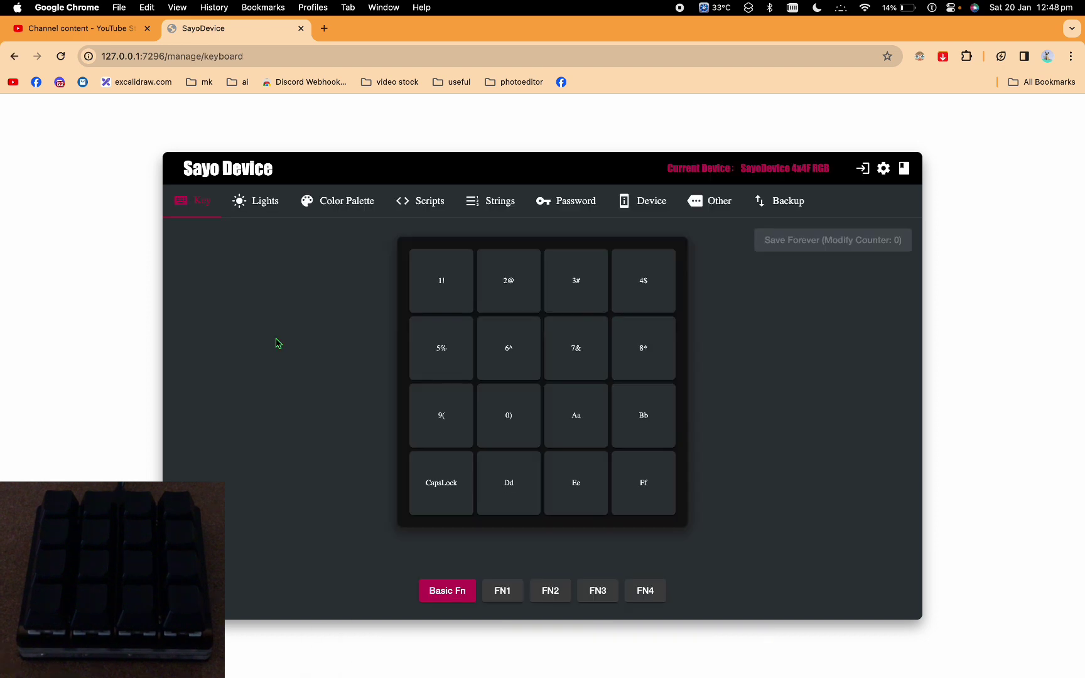
- On the Lights page, open the bottom-left key's Static dark-red lighting settings
left_click(258, 202)
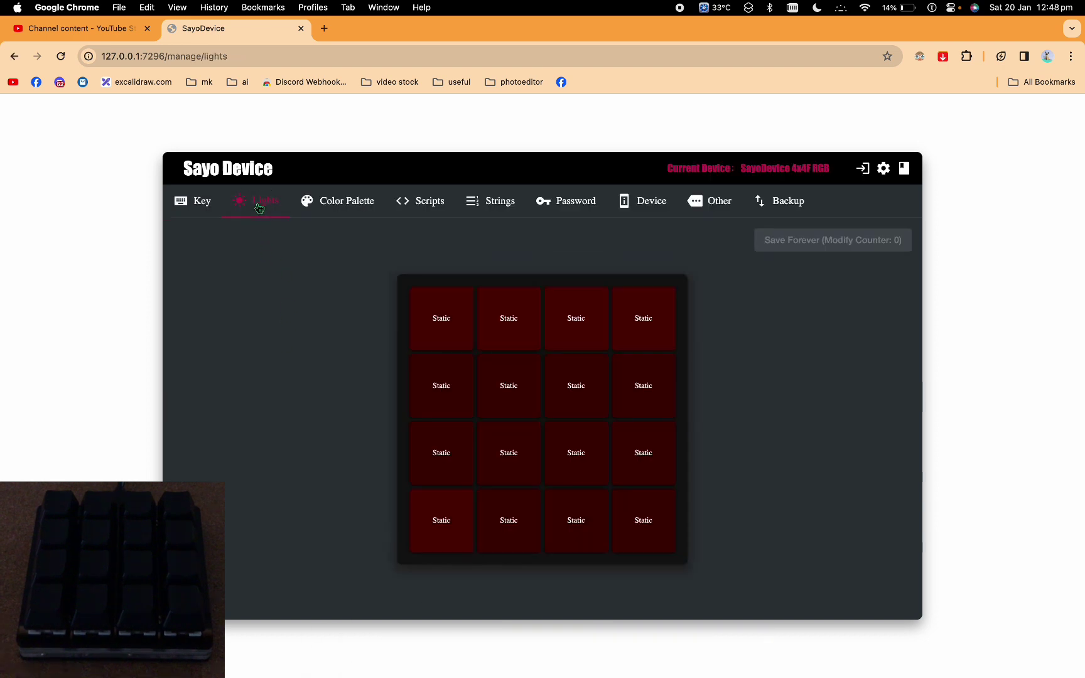
left_click(445, 533)
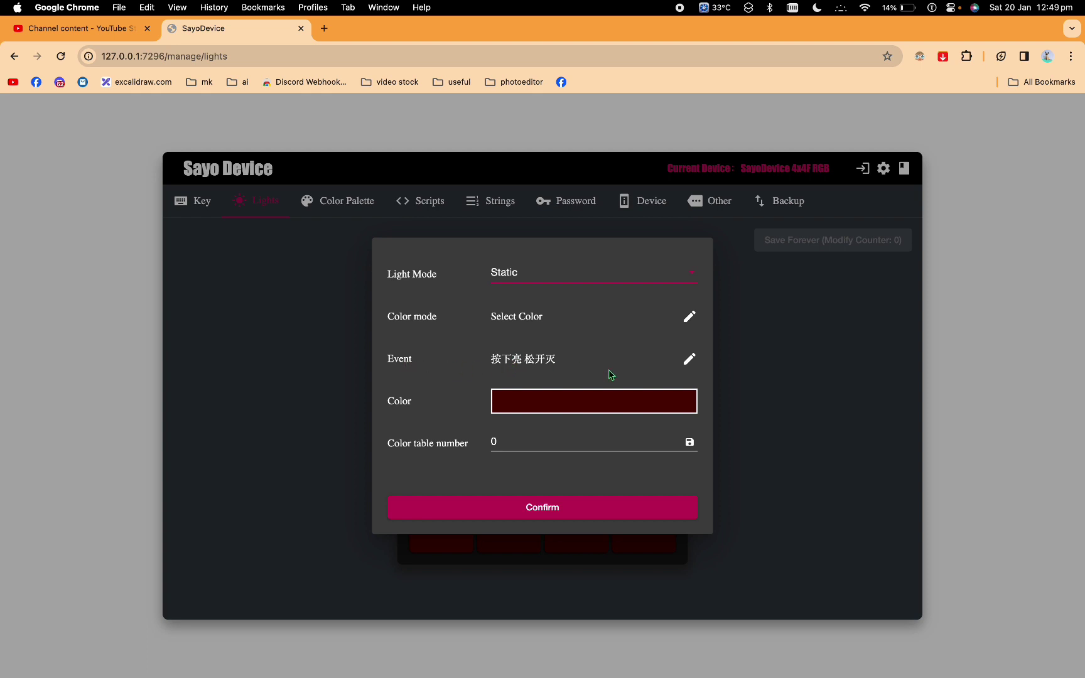
- Give the bottom-left key the None light event, apply it, and Save Forever to the macropad
left_click(689, 358)
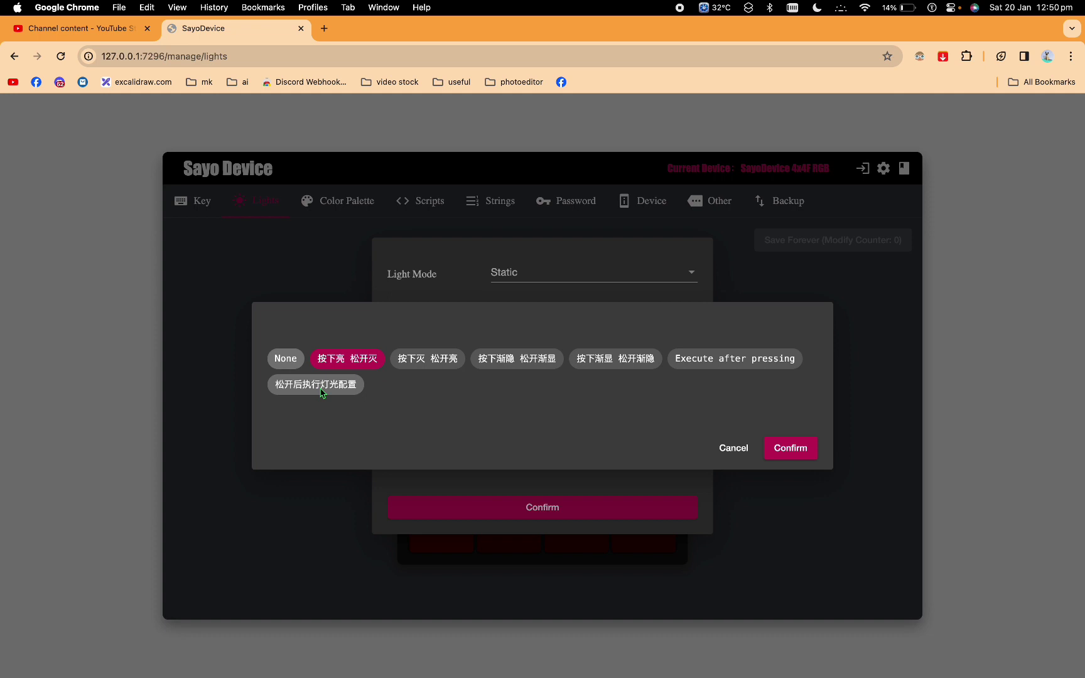
left_click(300, 363)
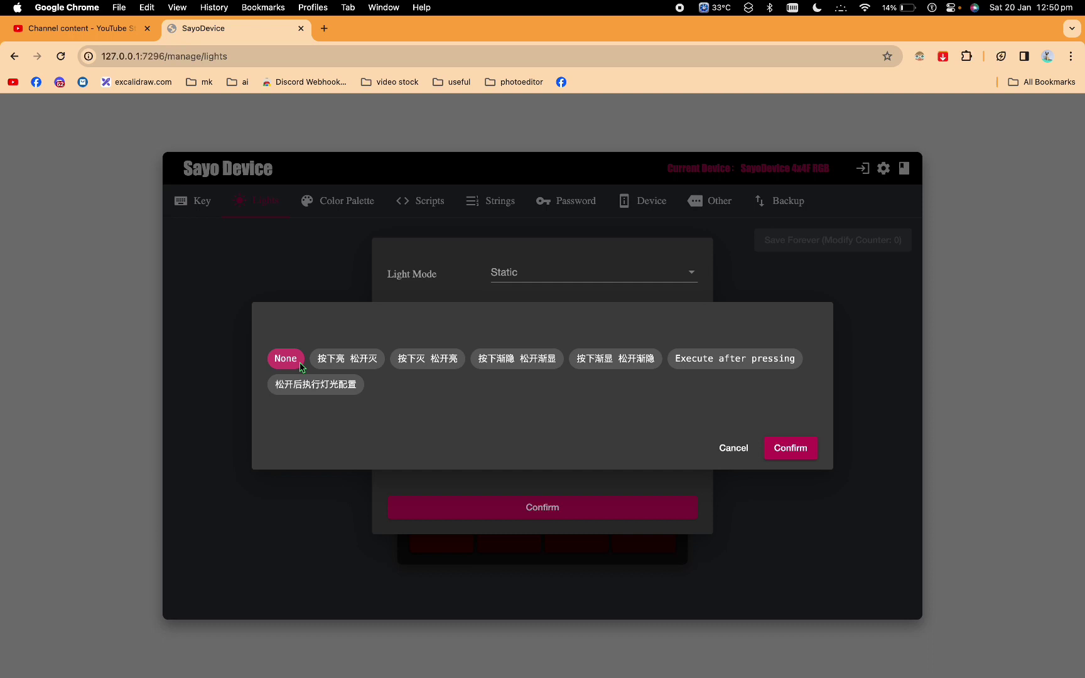
left_click(785, 448)
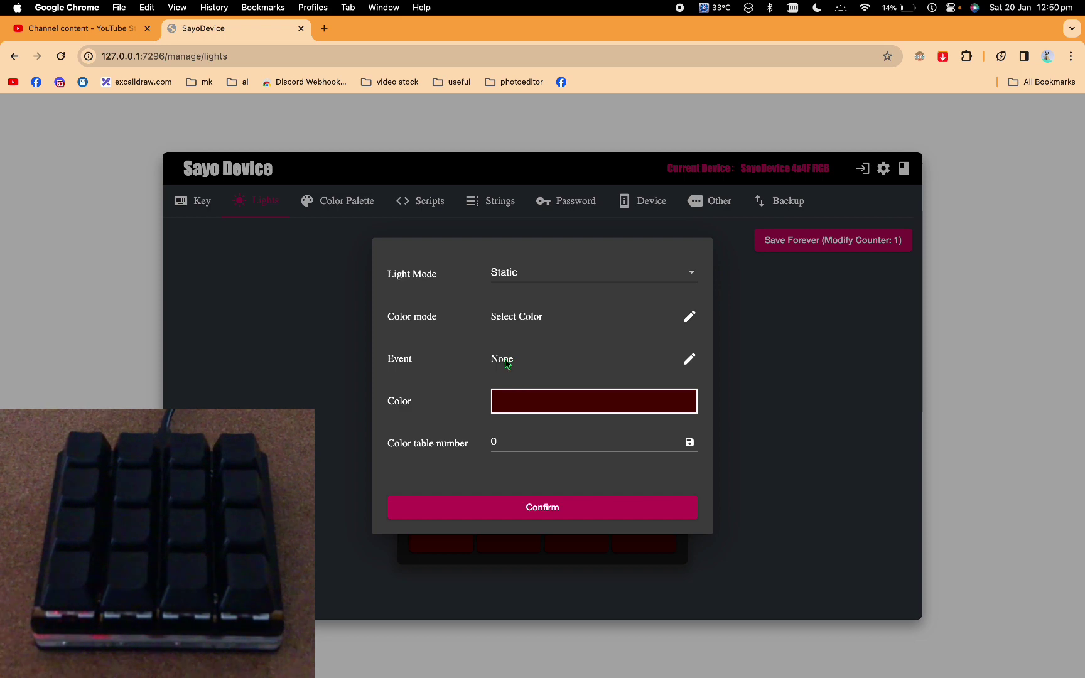
left_click(552, 508)
left_click(865, 240)
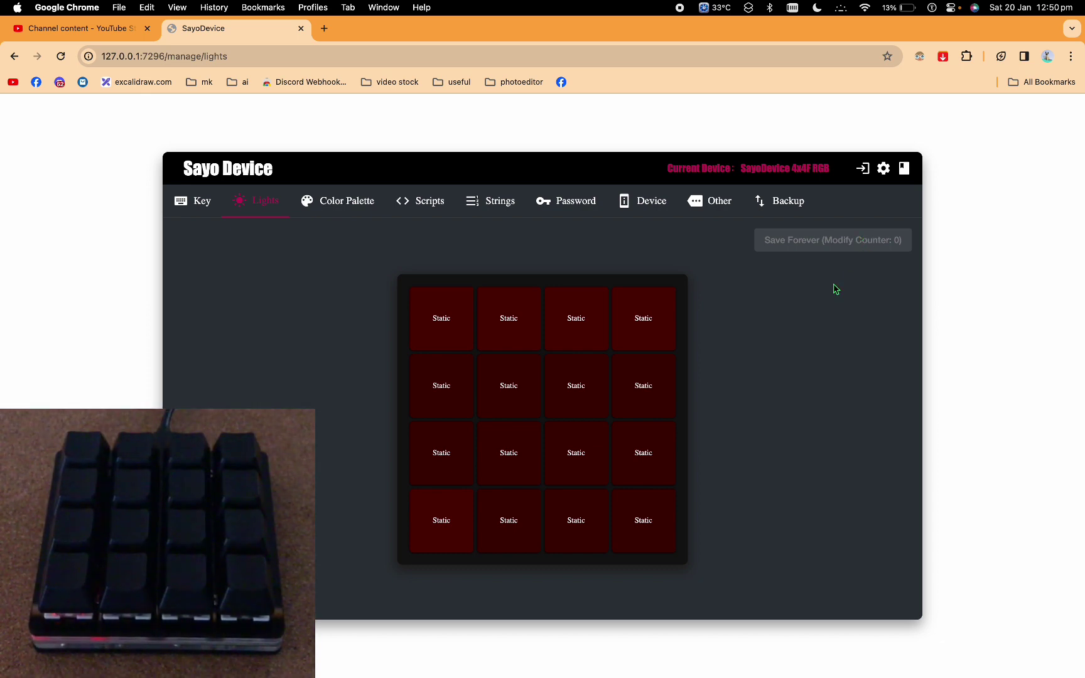
- Apply the 按下亮 松开灭 light event to the bottom-left key, leaving one pending modification
left_click(438, 531)
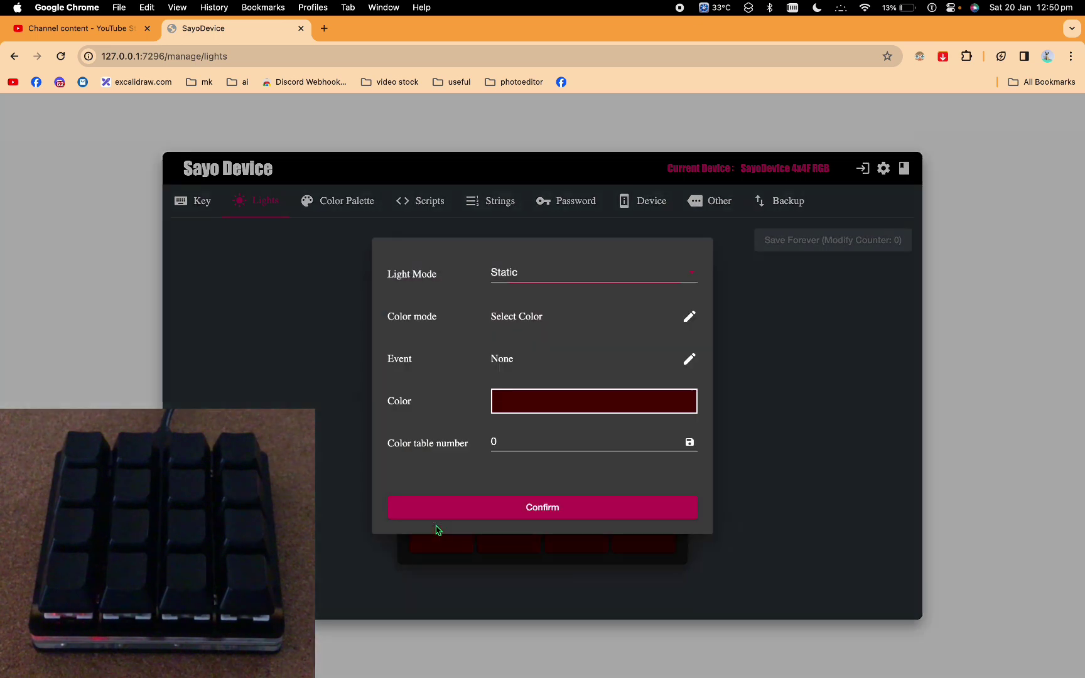
left_click(689, 358)
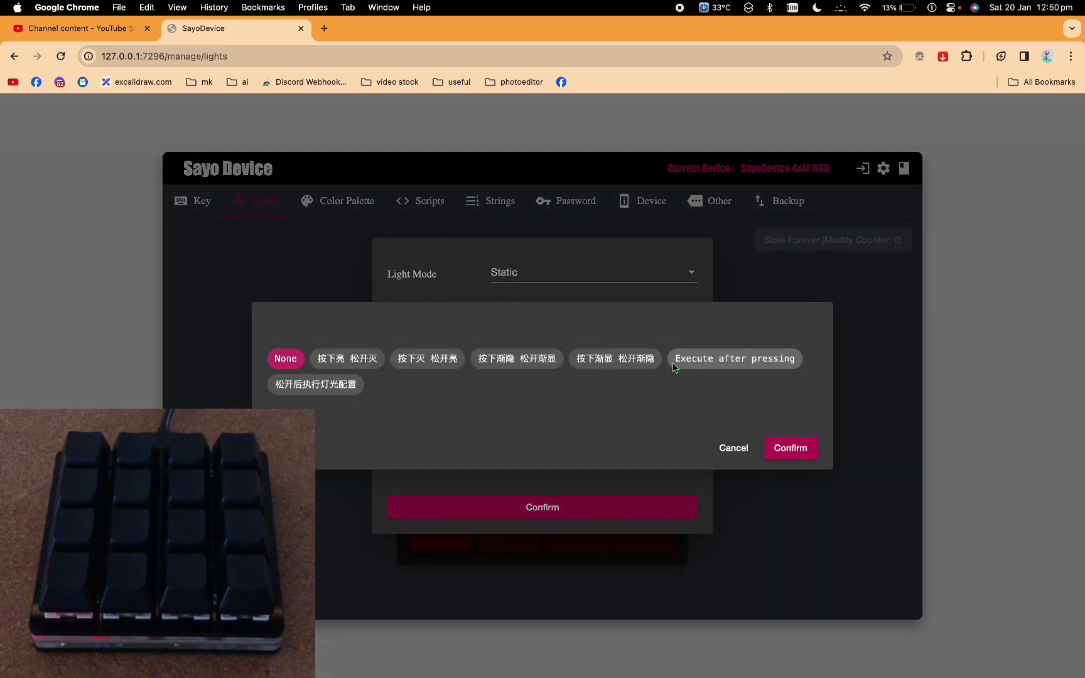
left_click(354, 359)
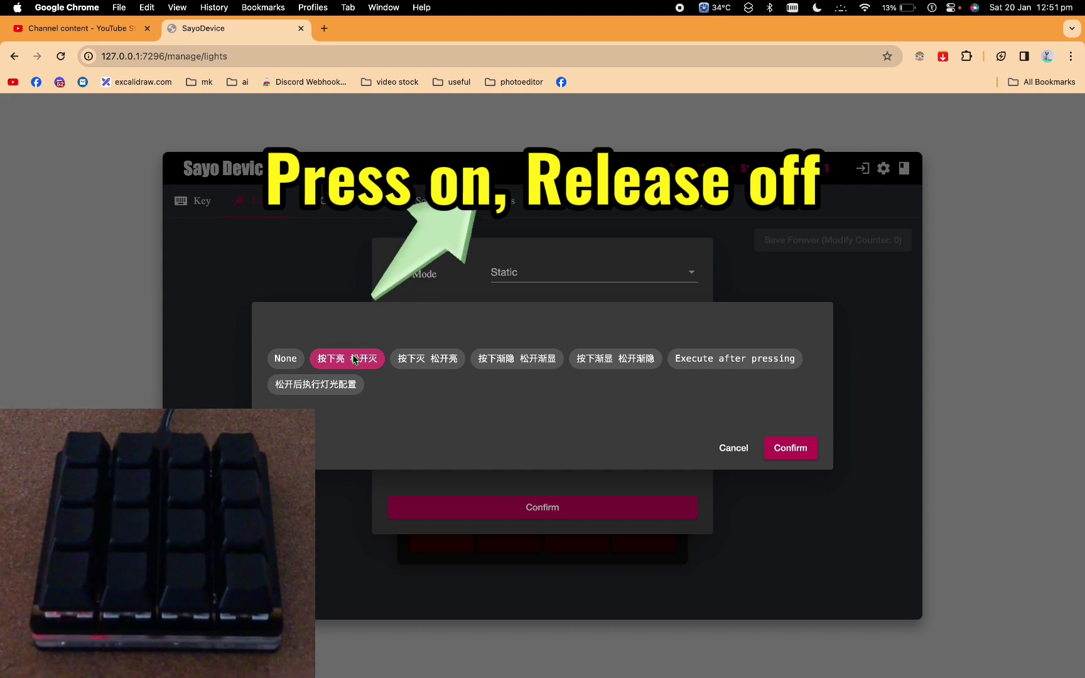
left_click(784, 438)
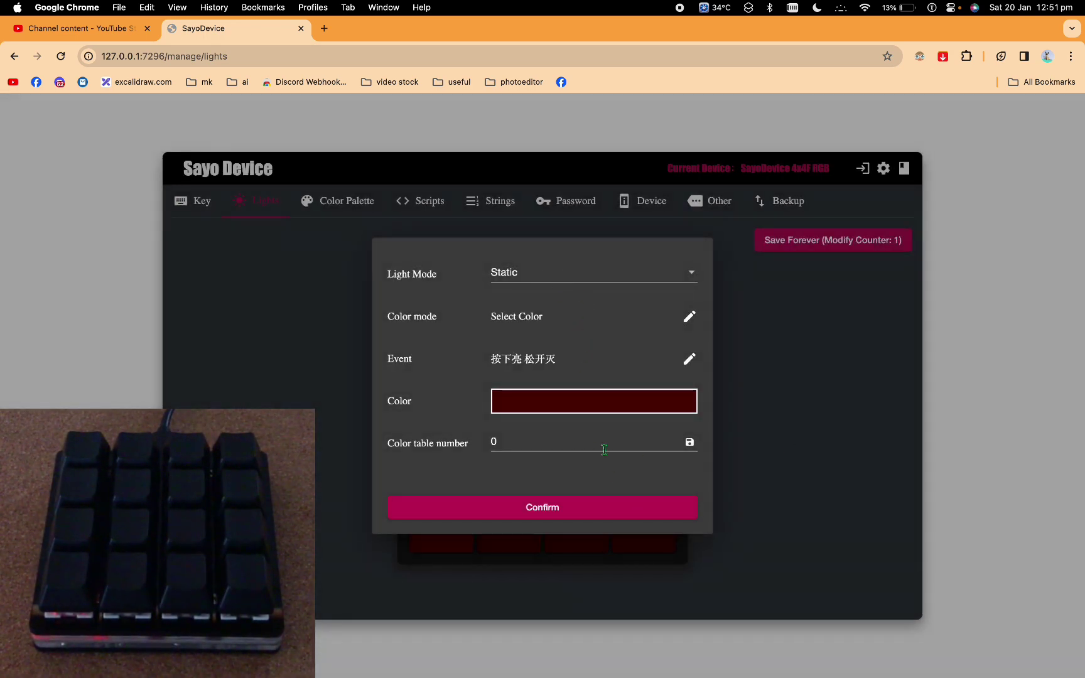
left_click(624, 509)
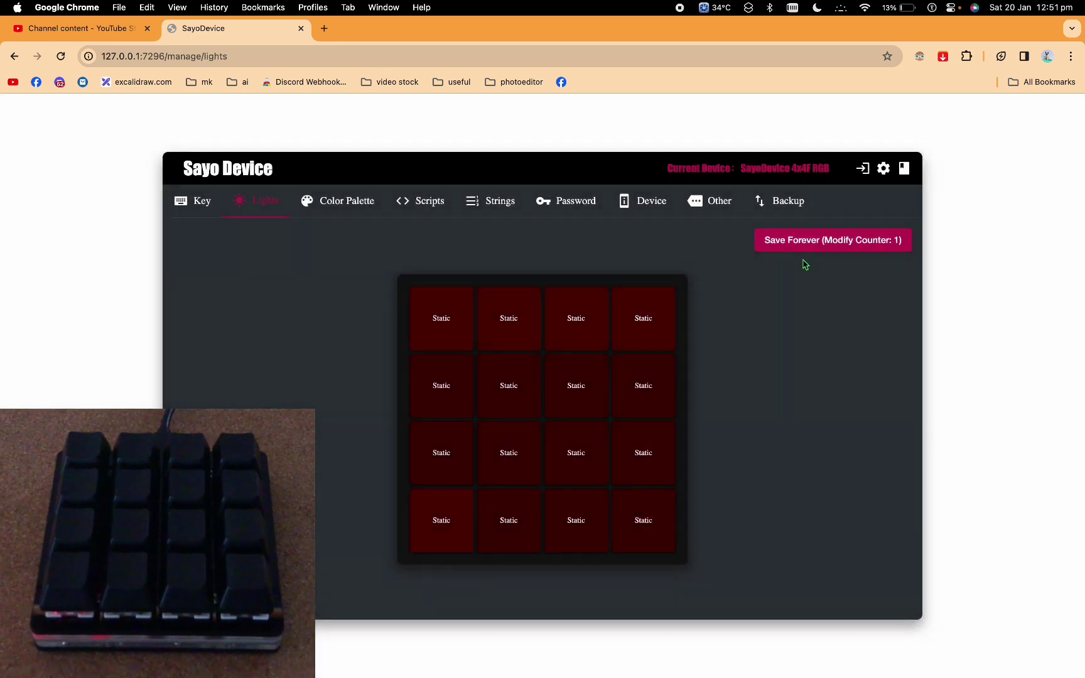
- Save the 按下亮 松开灭 change forever, clearing the modify counter, and reopen the bottom-left key's lighting
left_click(821, 244)
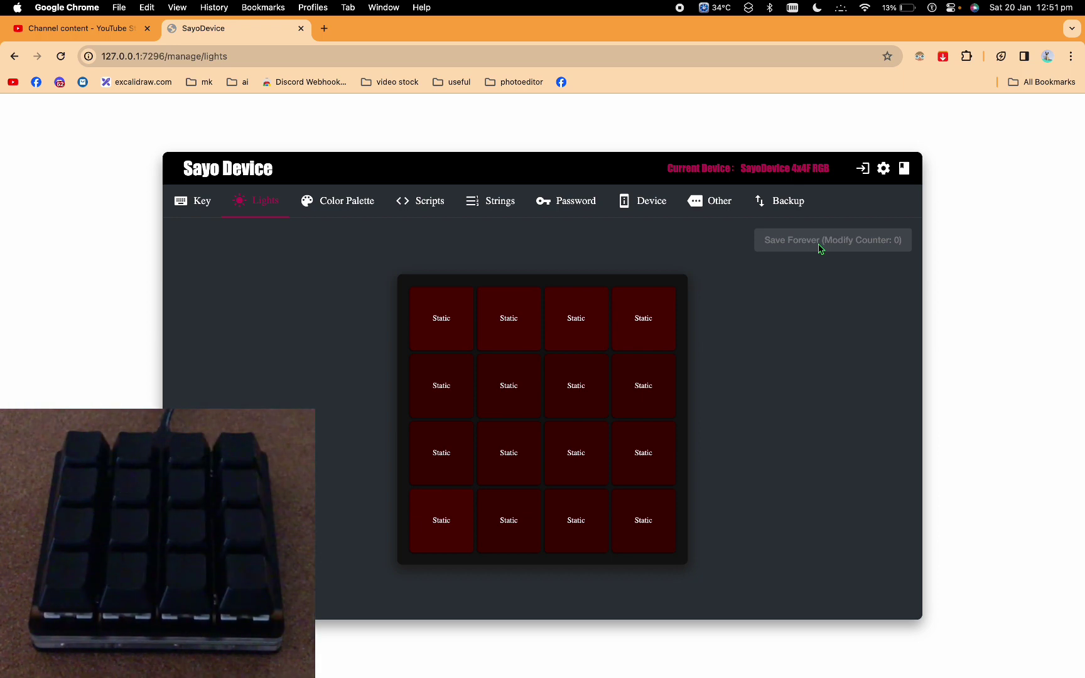
left_click(608, 362)
- Switch the key's light event to 按下灭 松开亮, apply it, and Save Forever
left_click(690, 363)
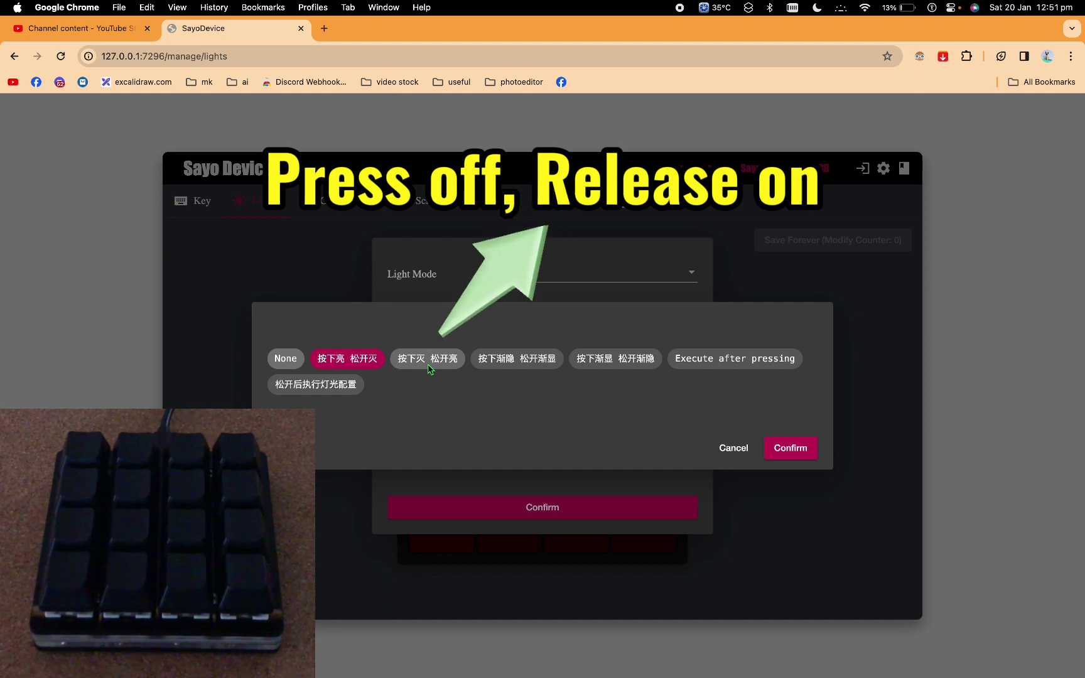
left_click(429, 367)
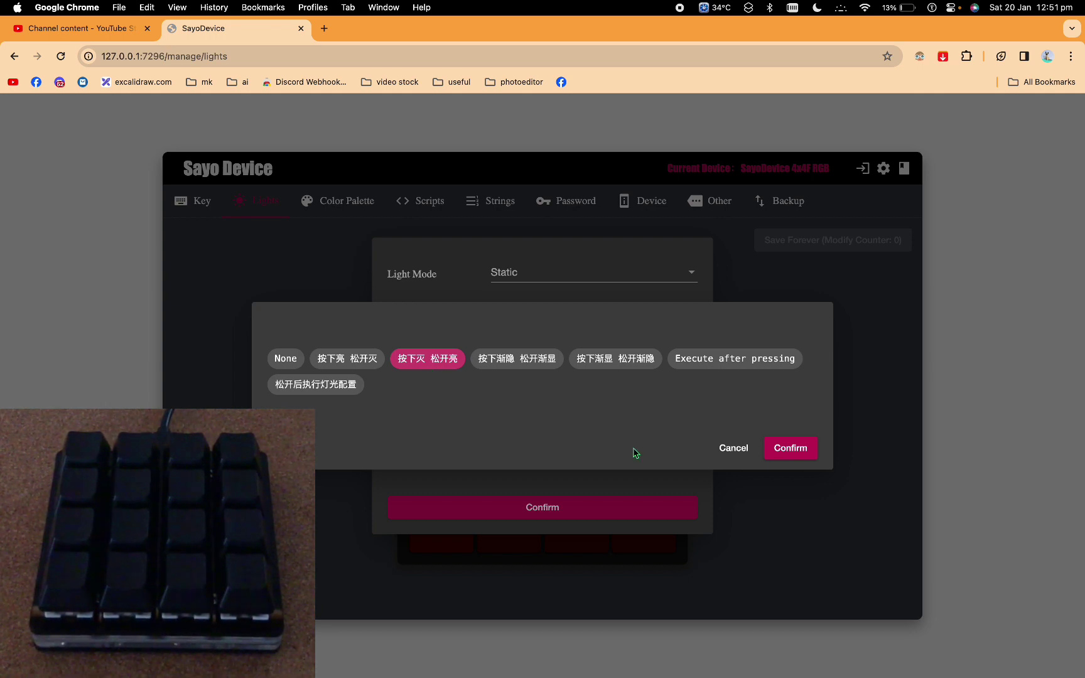
left_click(792, 459)
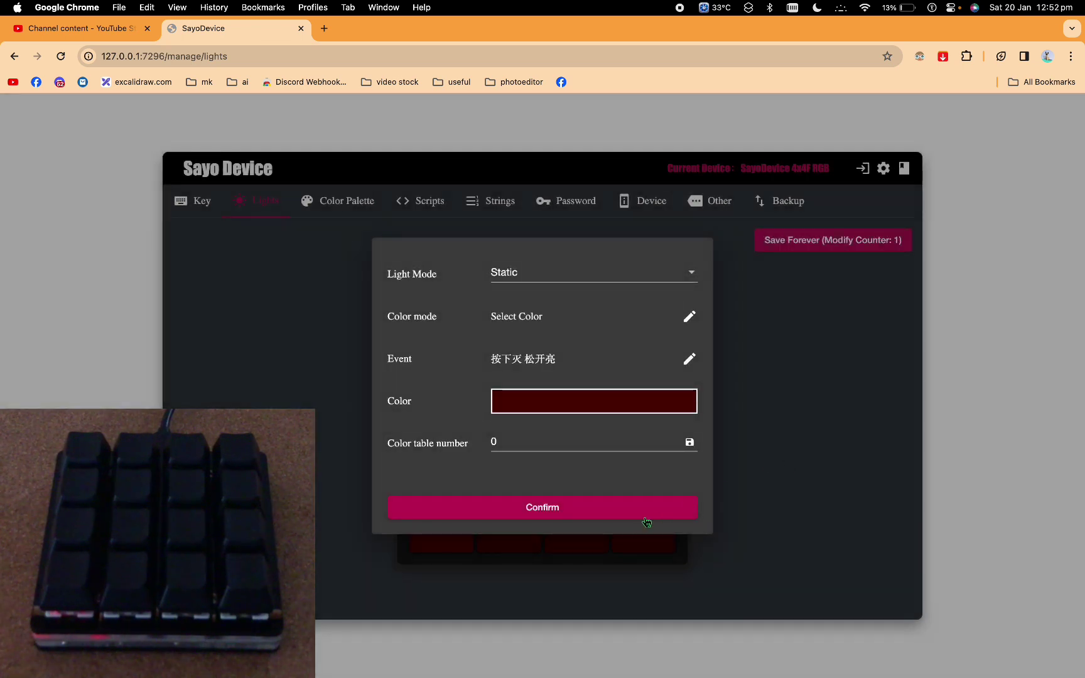
left_click(642, 516)
left_click(841, 249)
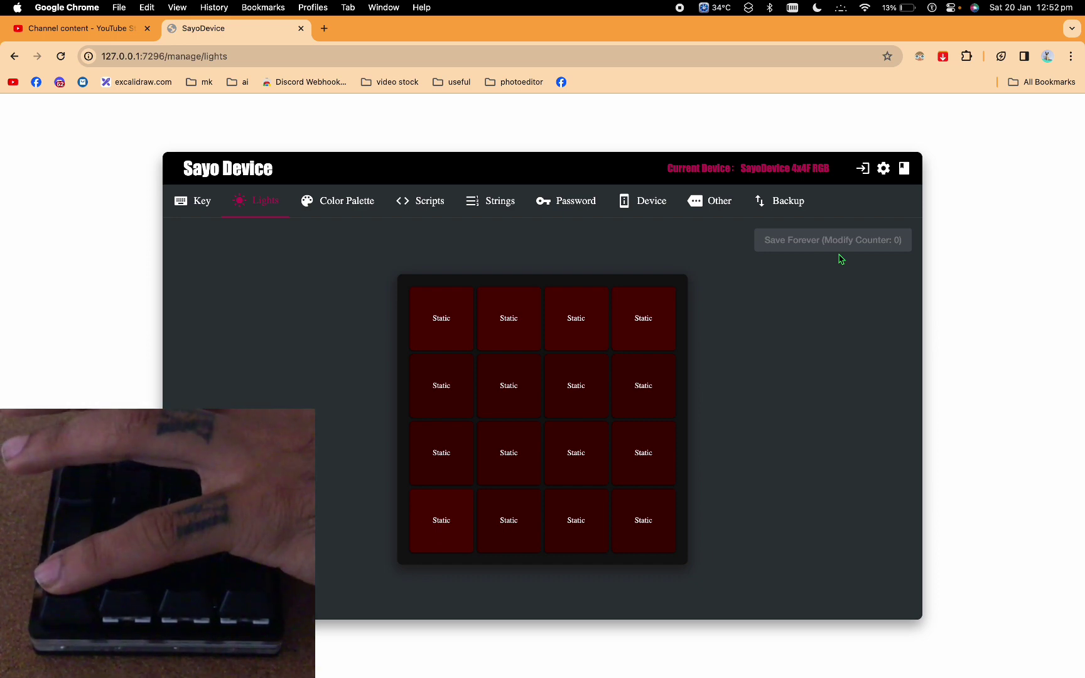
- Set the bottom-left key's light event to 按下渐隐 松开渐显, apply it, and Save Forever
left_click(439, 543)
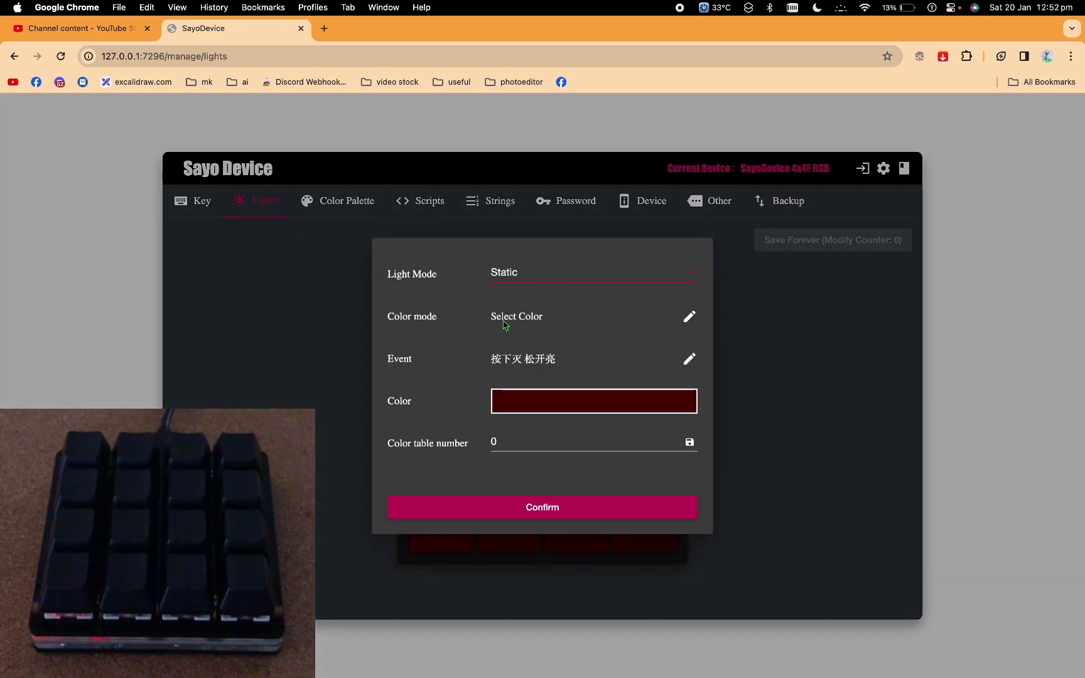
left_click(587, 260)
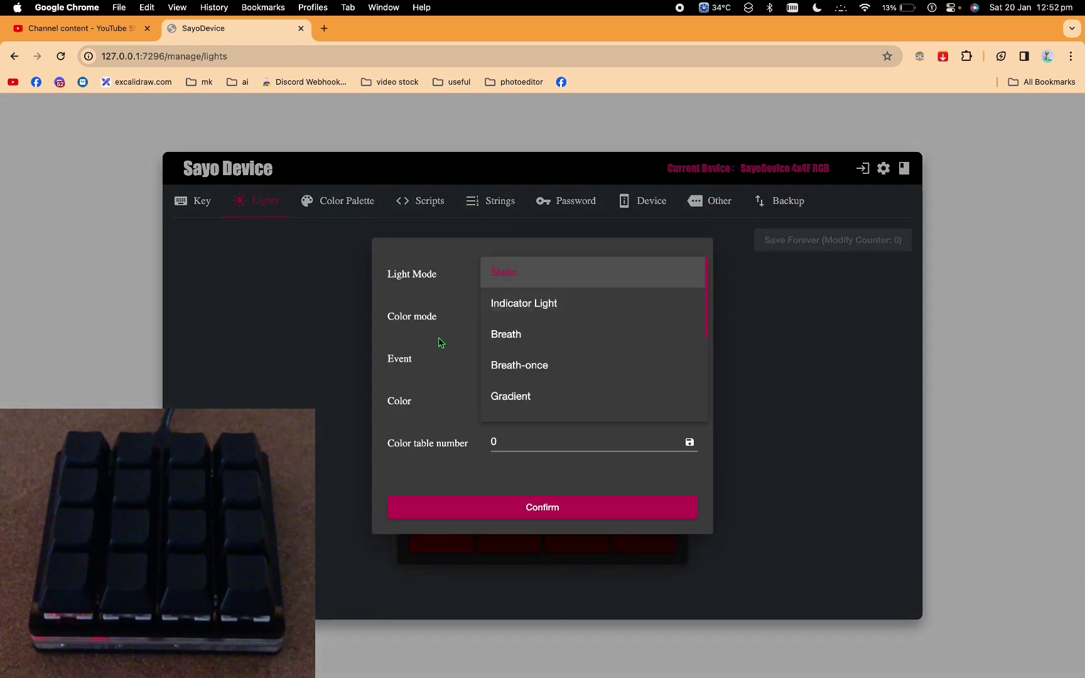
left_click(523, 366)
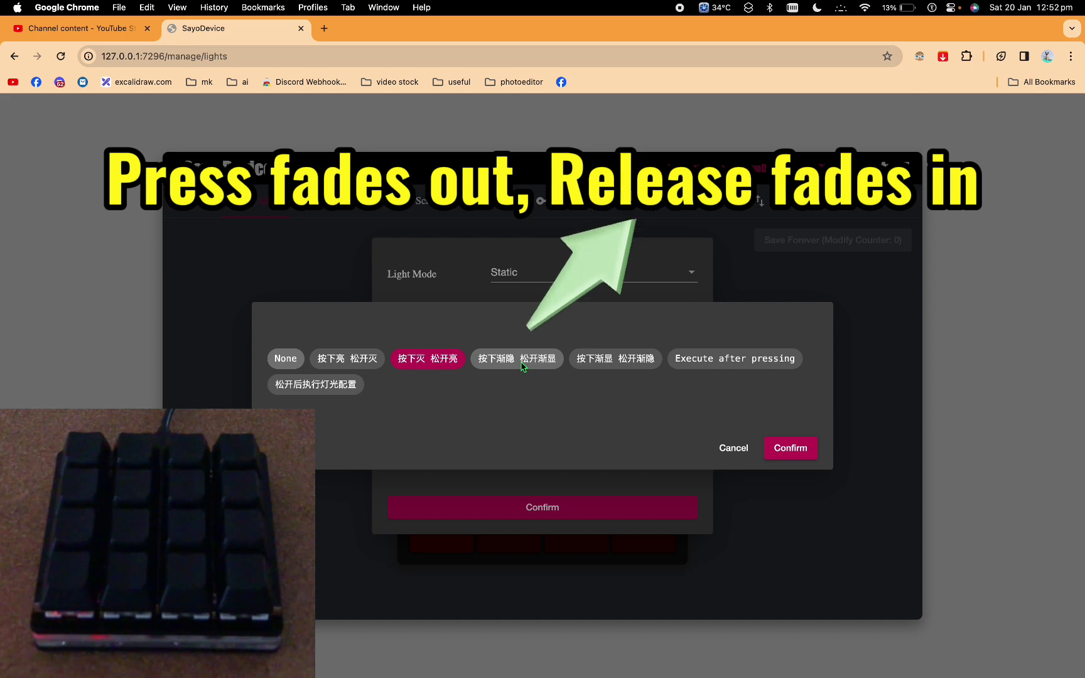
left_click(521, 363)
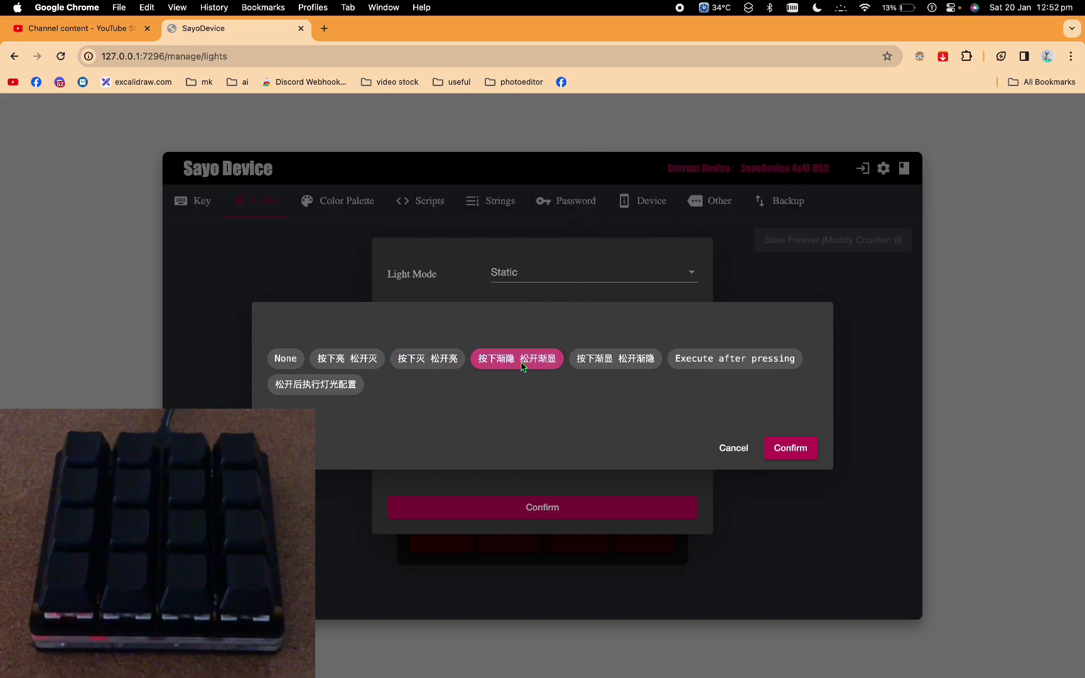
left_click(791, 446)
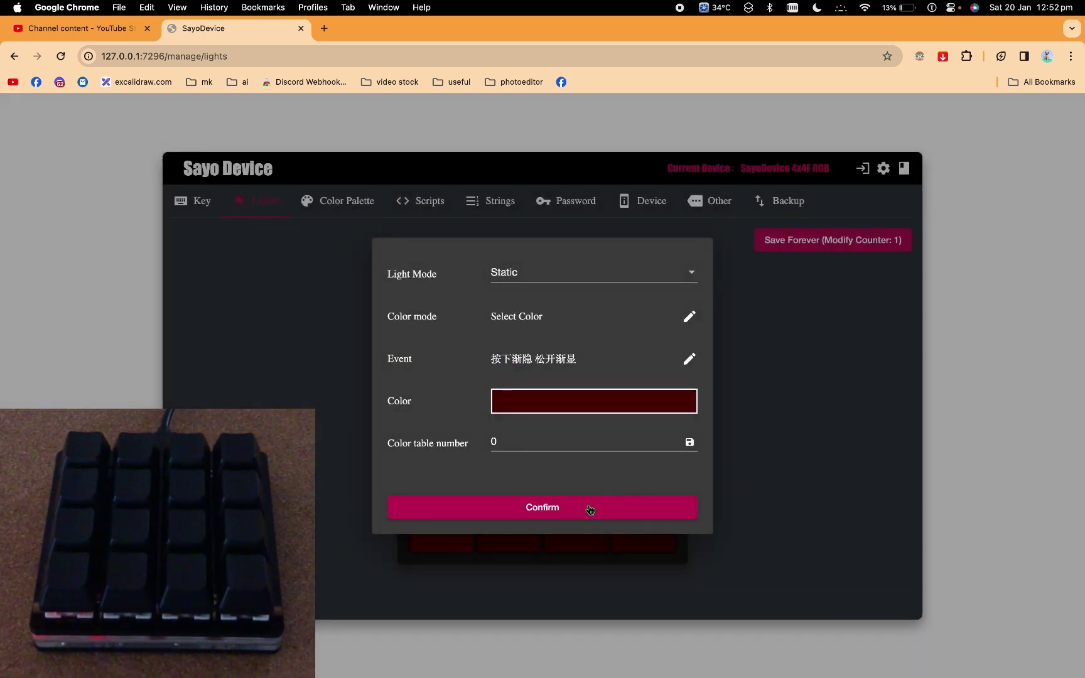
left_click(601, 505)
left_click(858, 243)
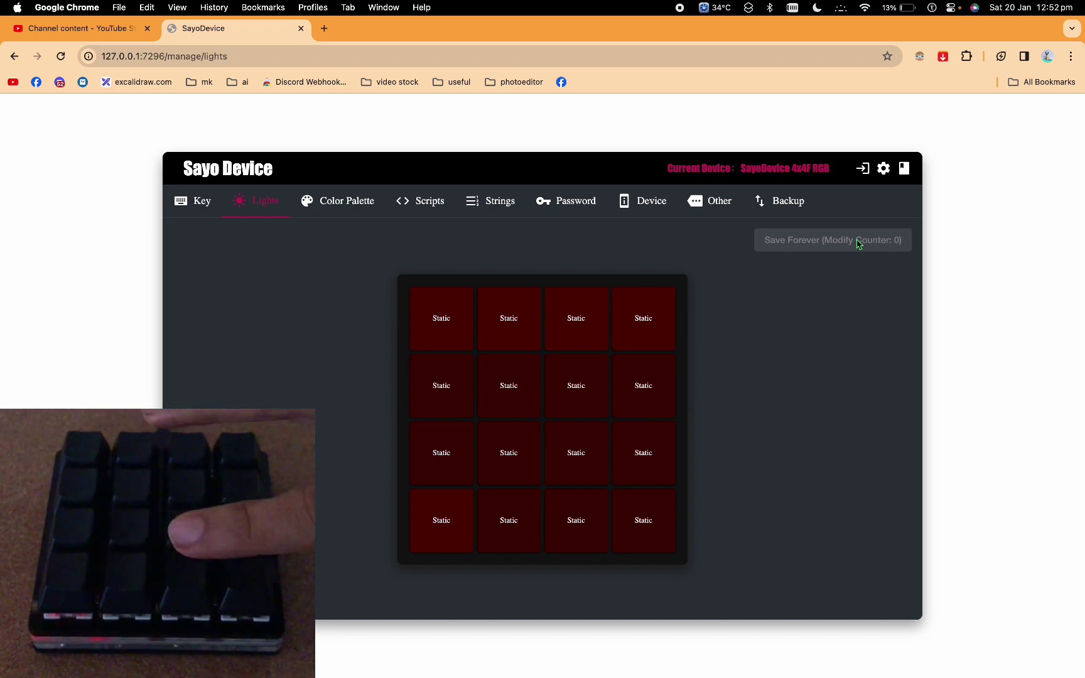
- Set the bottom-left key's light event to 按下渐显 松开渐隐, apply it, and Save Forever
left_click(448, 516)
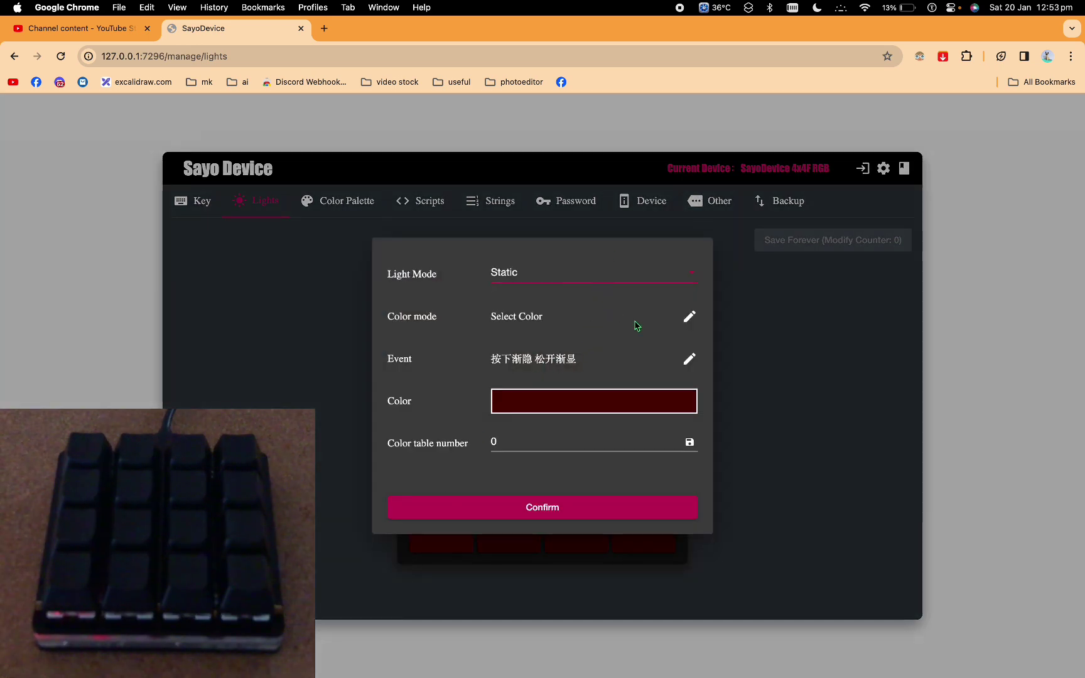
left_click(689, 360)
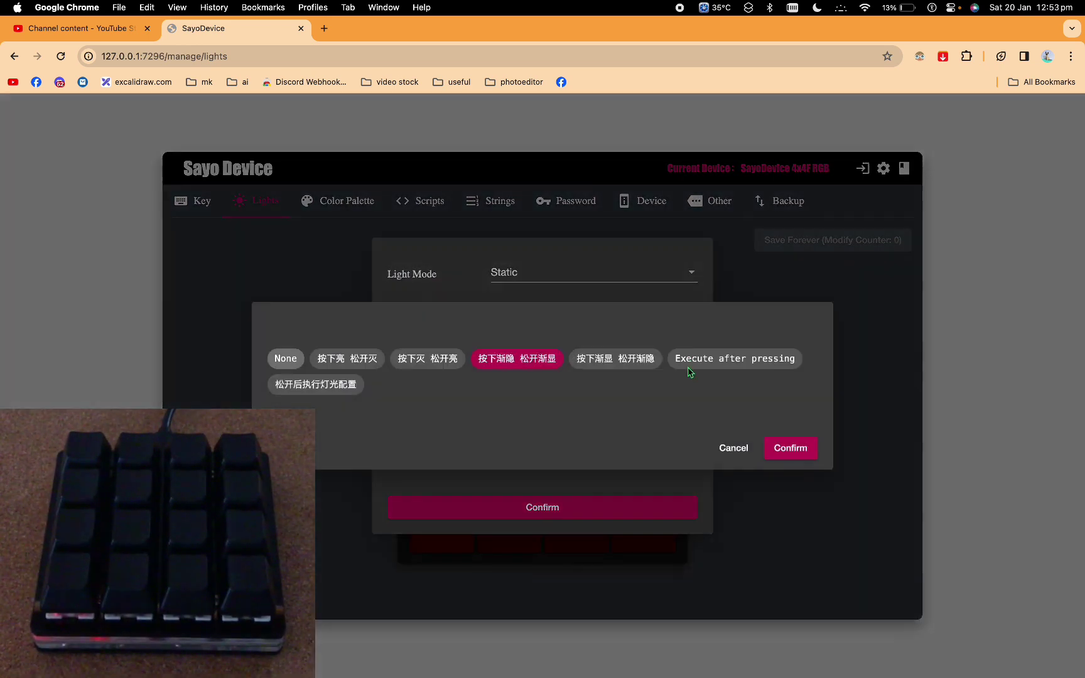
left_click(625, 363)
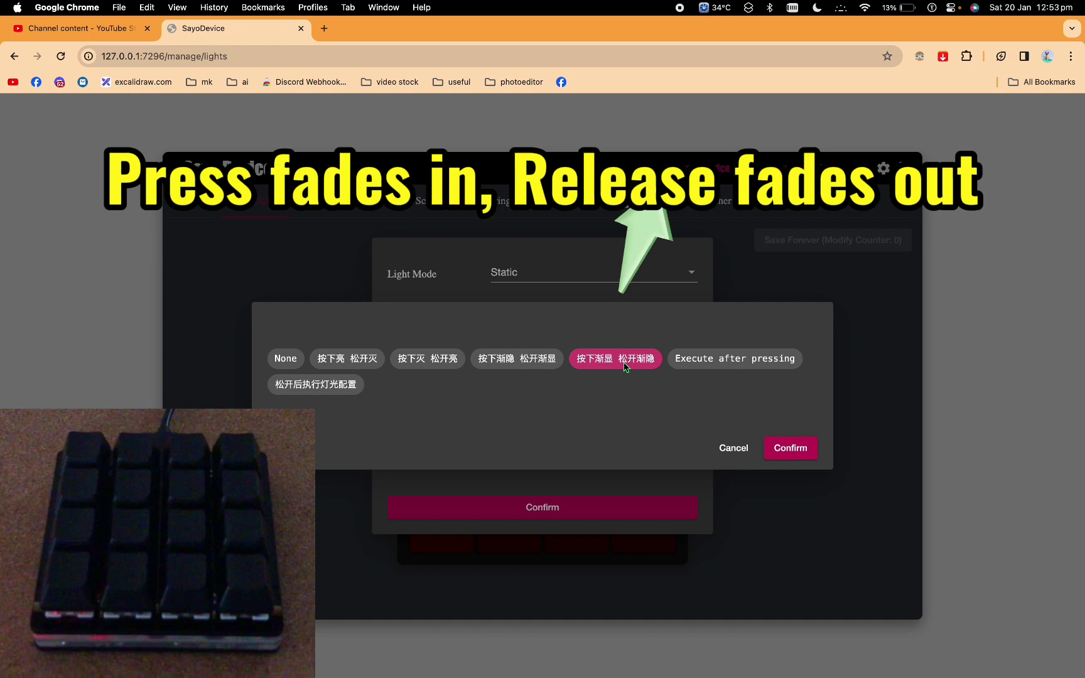
left_click(785, 447)
left_click(577, 502)
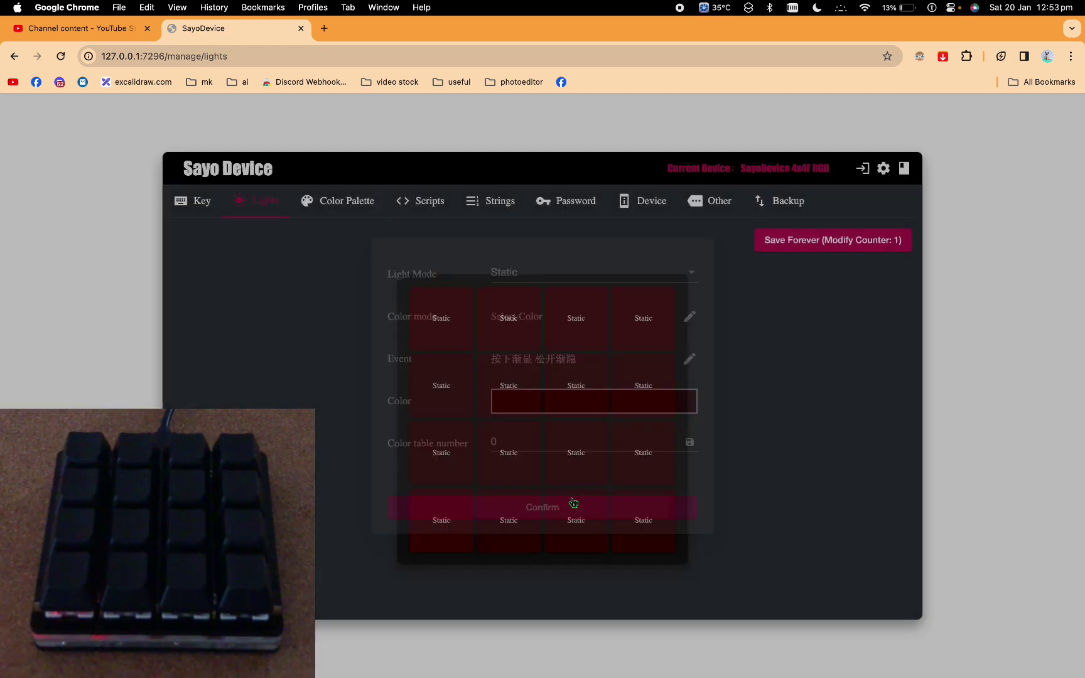
left_click(829, 242)
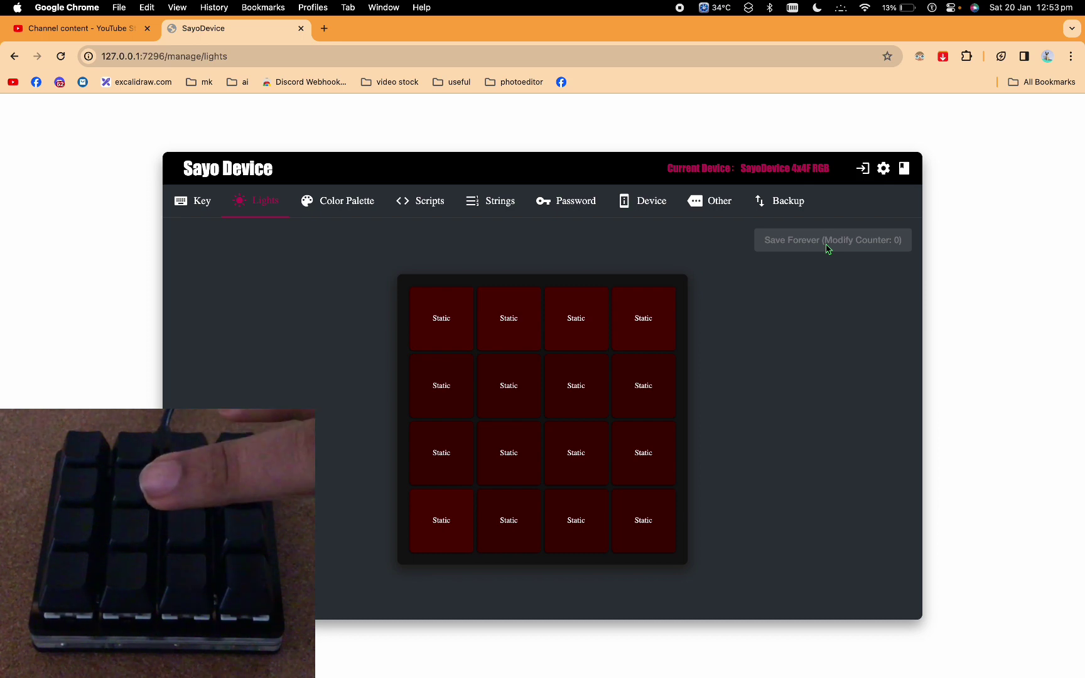
- Set the bottom-left key's light event to Execute after pressing, apply it, and Save Forever
left_click(576, 411)
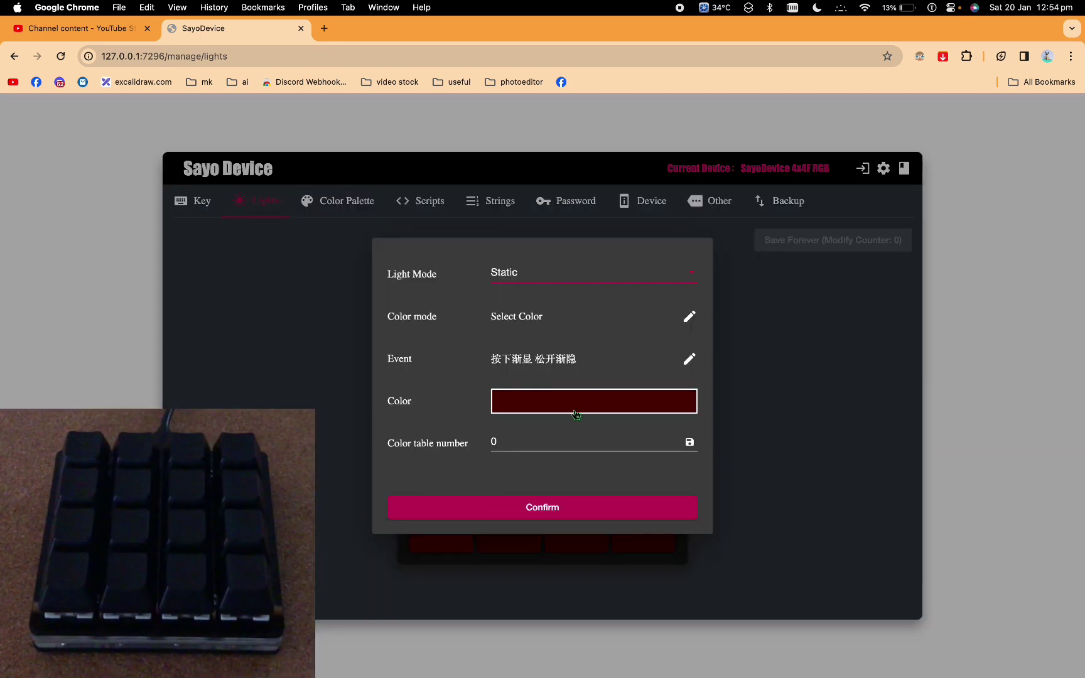
left_click(689, 360)
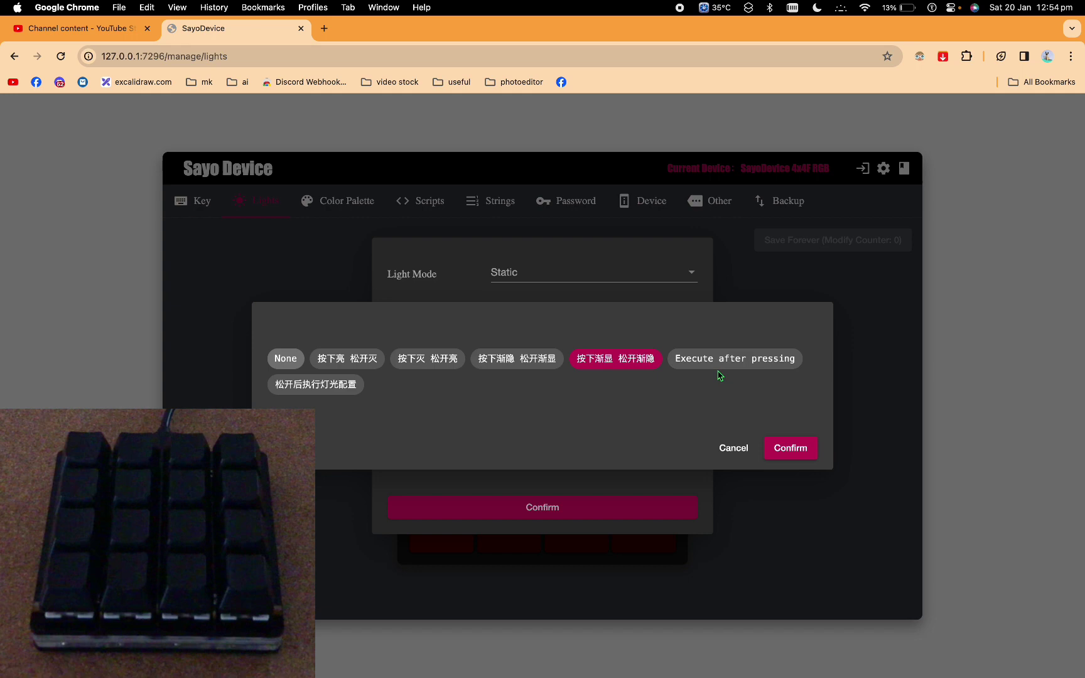
left_click(724, 370)
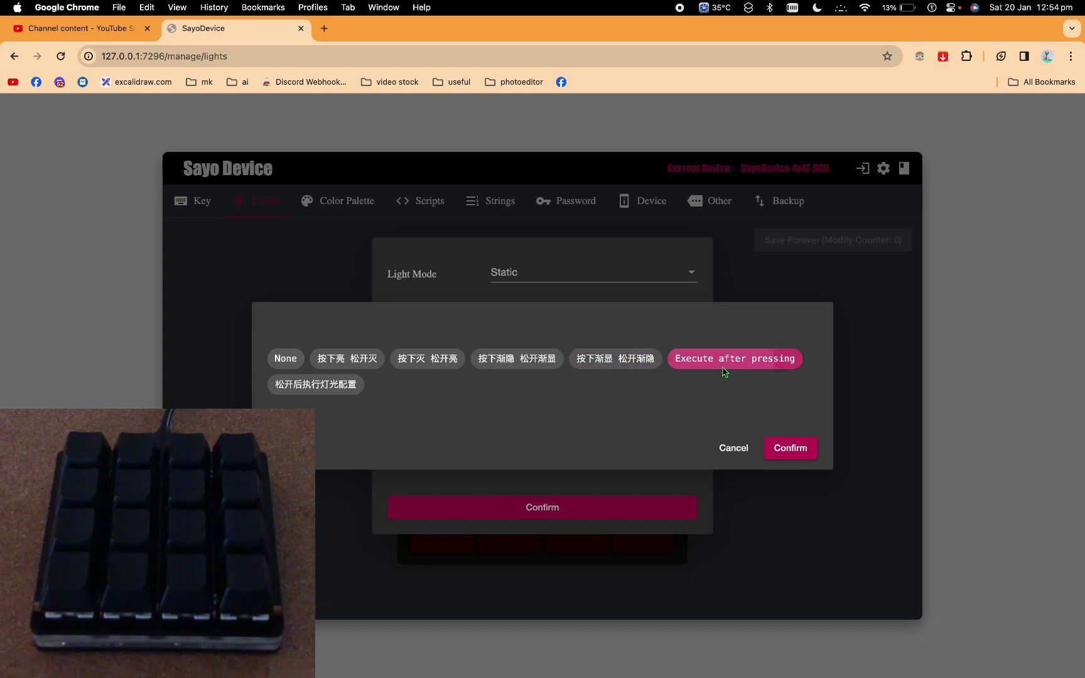
left_click(795, 453)
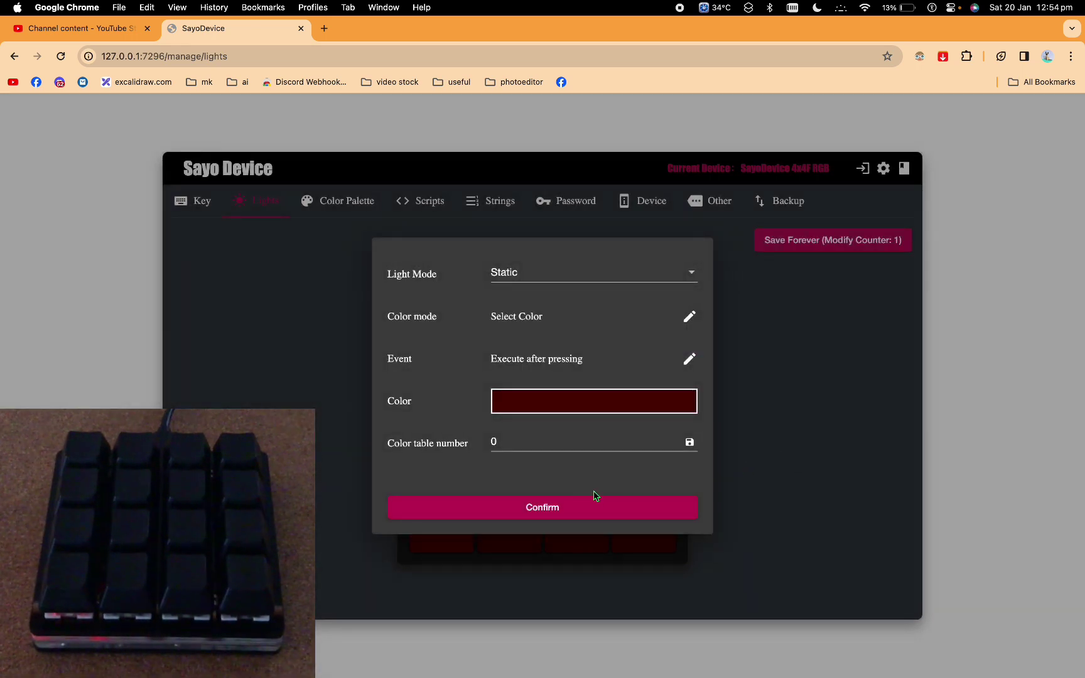
left_click(593, 516)
left_click(853, 245)
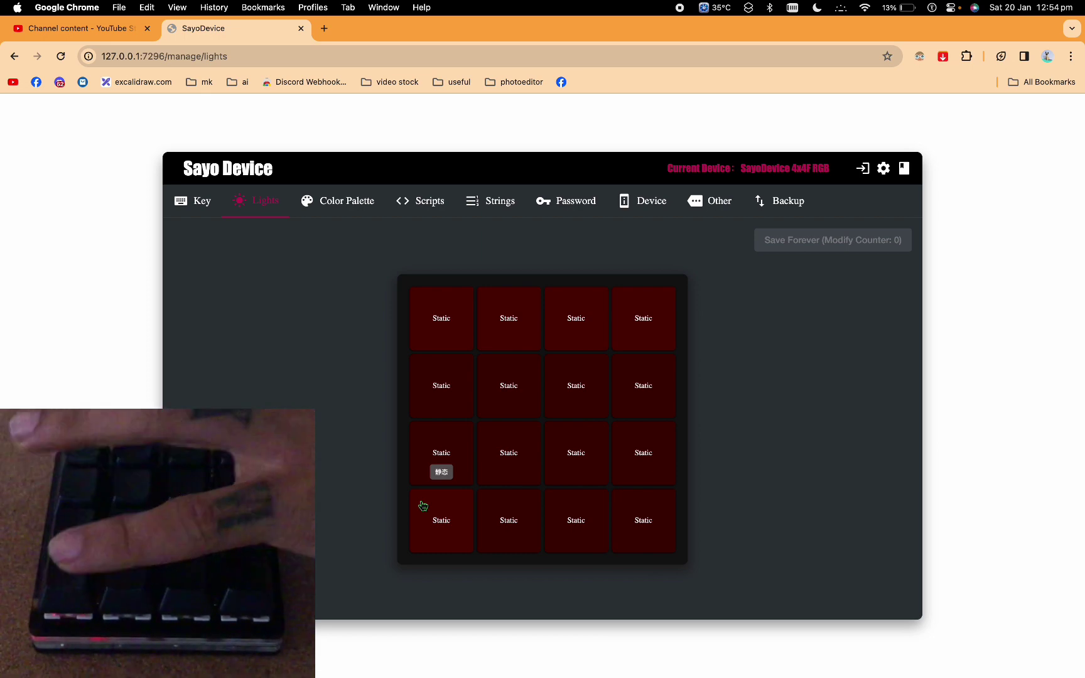
- Set the bottom-left key's light mode to Fade Out
left_click(425, 506)
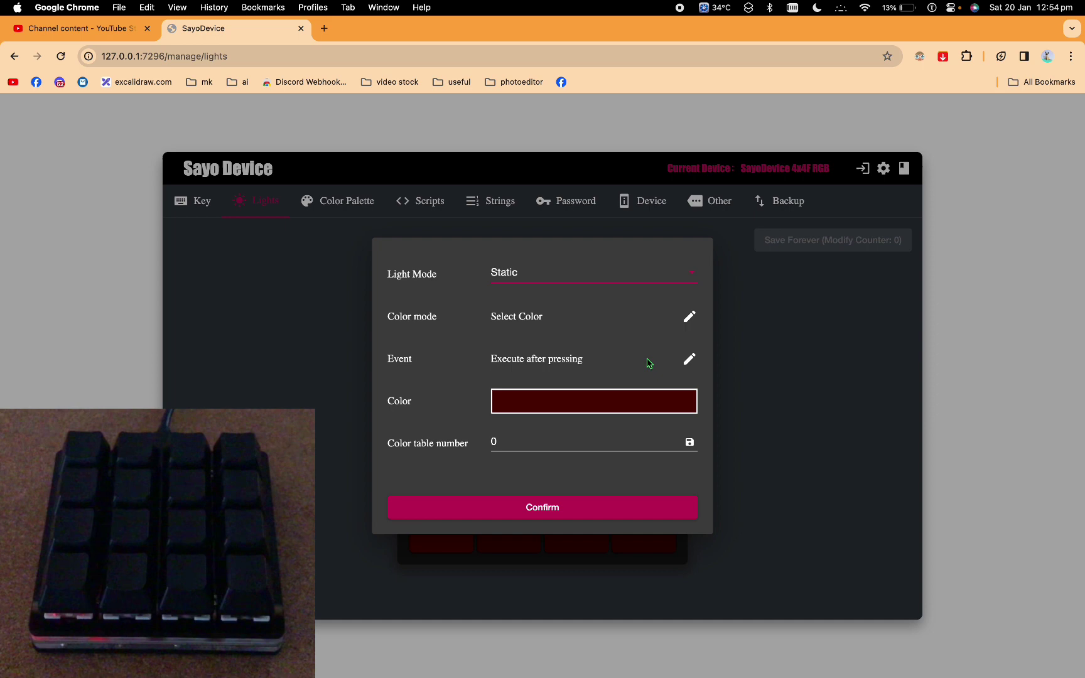
left_click(519, 275)
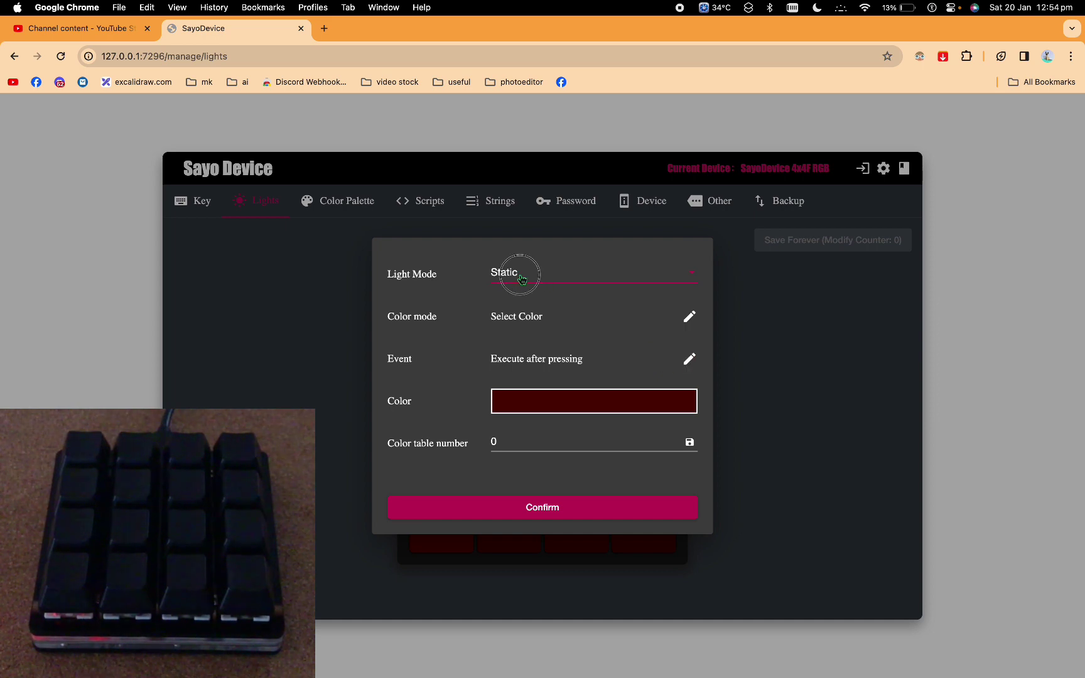
scroll(534, 381, "down", 3)
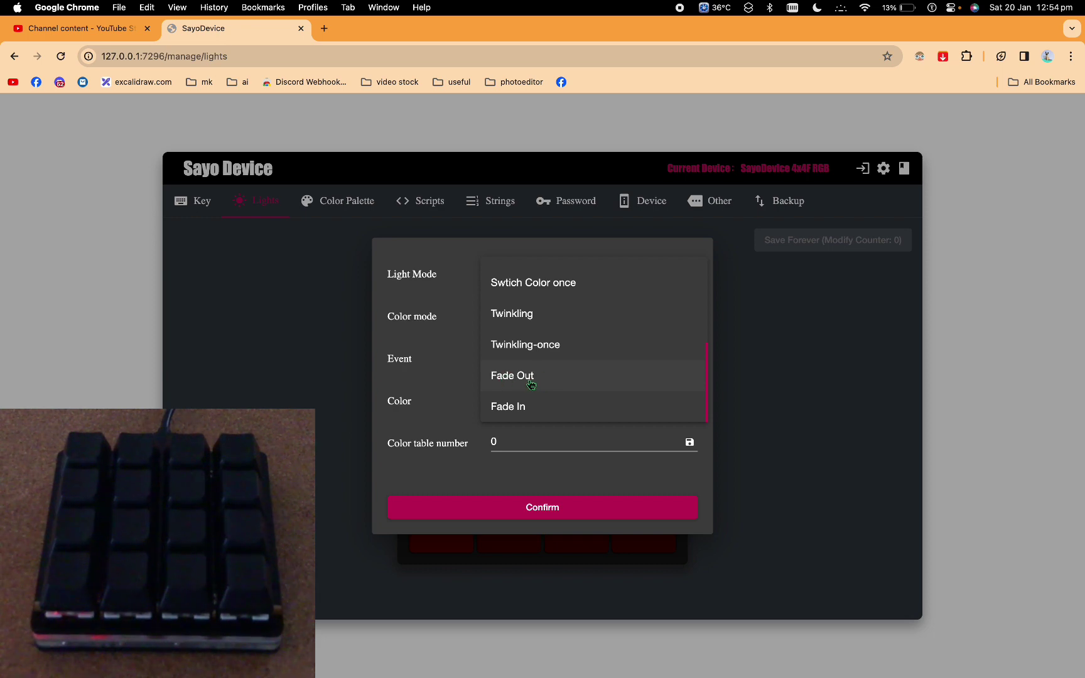
left_click(520, 376)
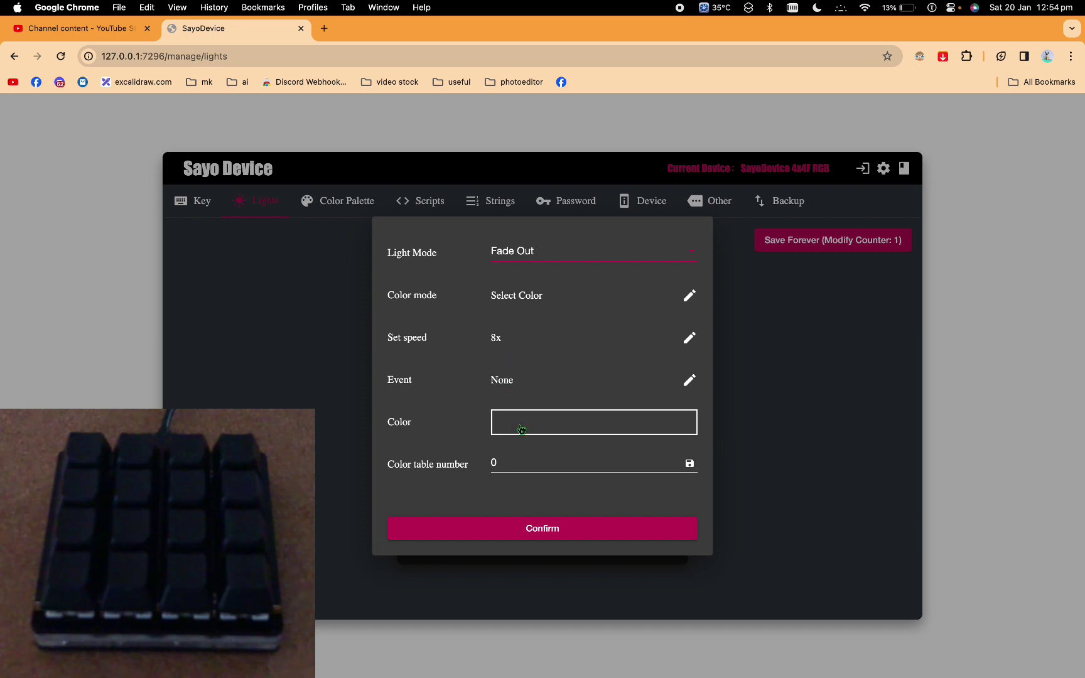
- Give the key the Execute after pressing light event, apply it, and save it permanently to the device
left_click(690, 380)
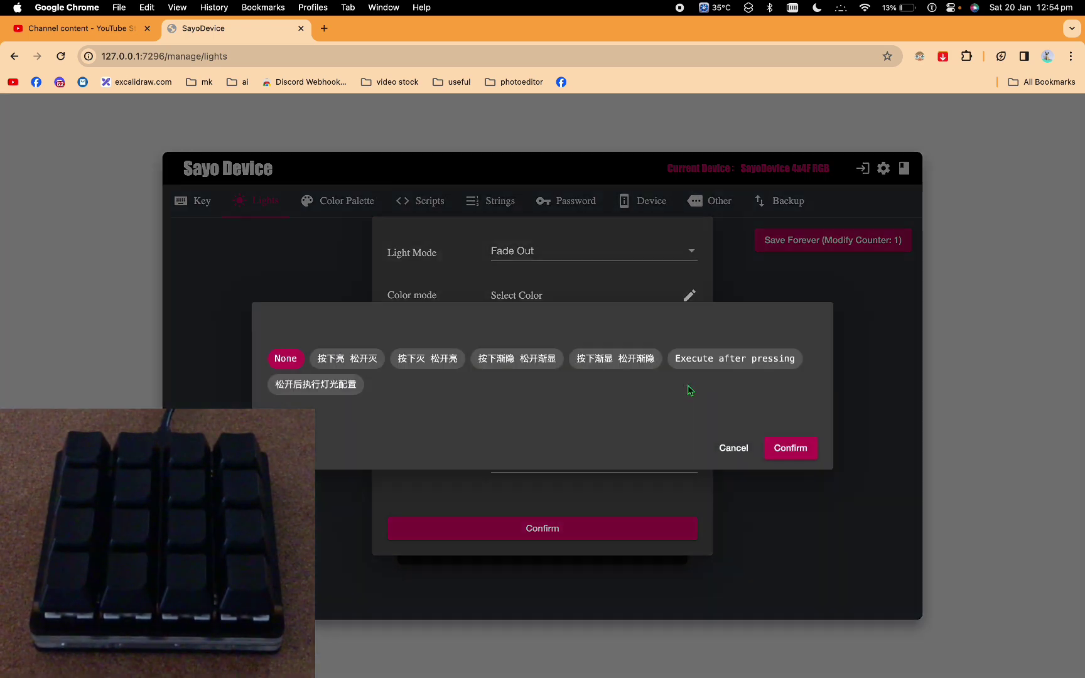
left_click(722, 359)
left_click(790, 448)
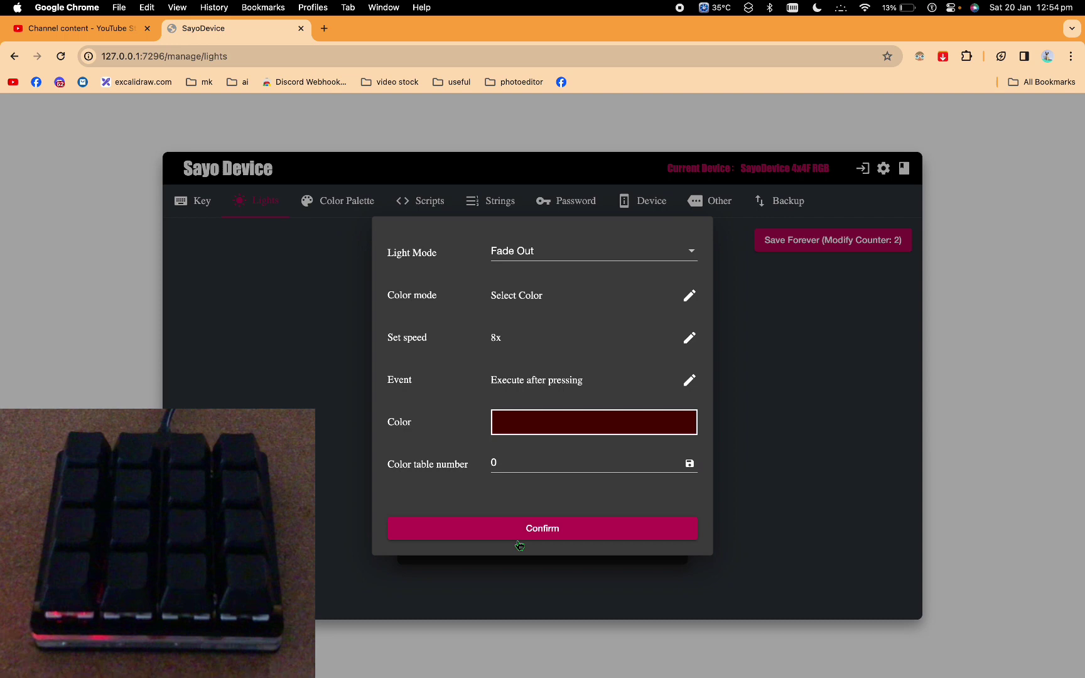
left_click(532, 529)
left_click(816, 245)
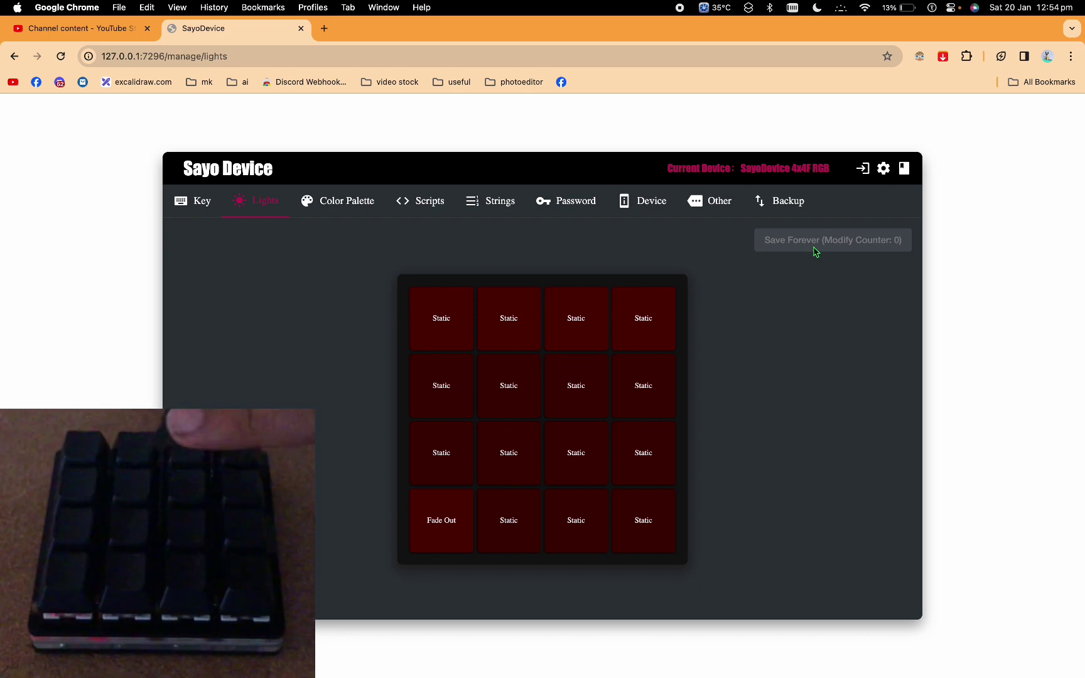
- Change the Fade Out key's event to 松开后执行灯光配置 (after release) and save it permanently
left_click(442, 520)
left_click(691, 381)
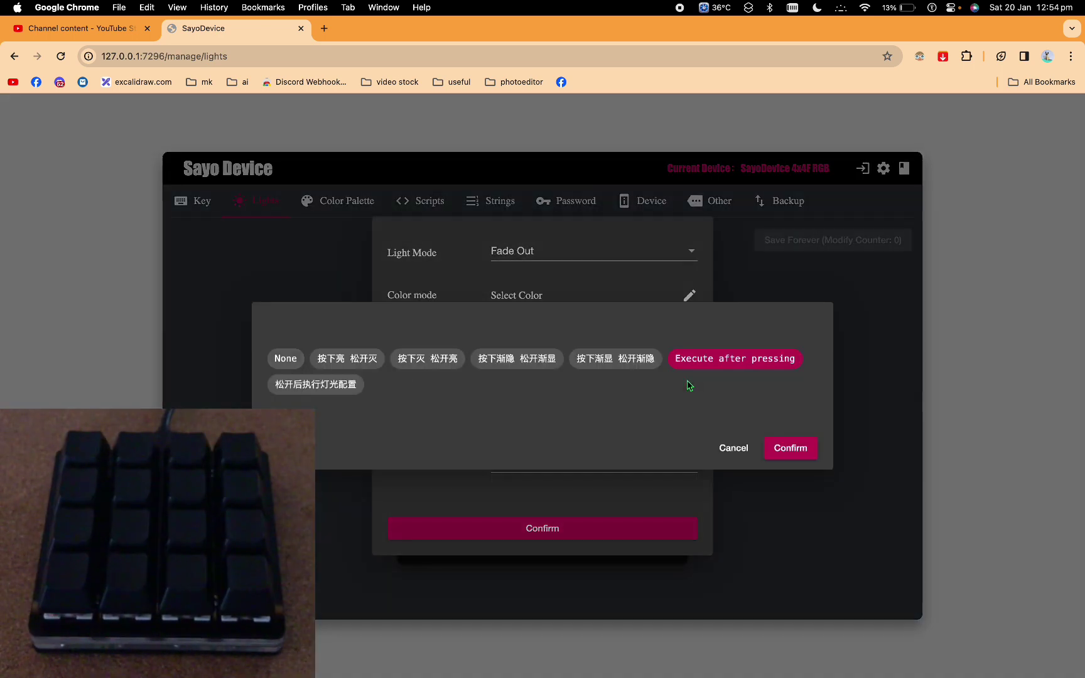
left_click(327, 389)
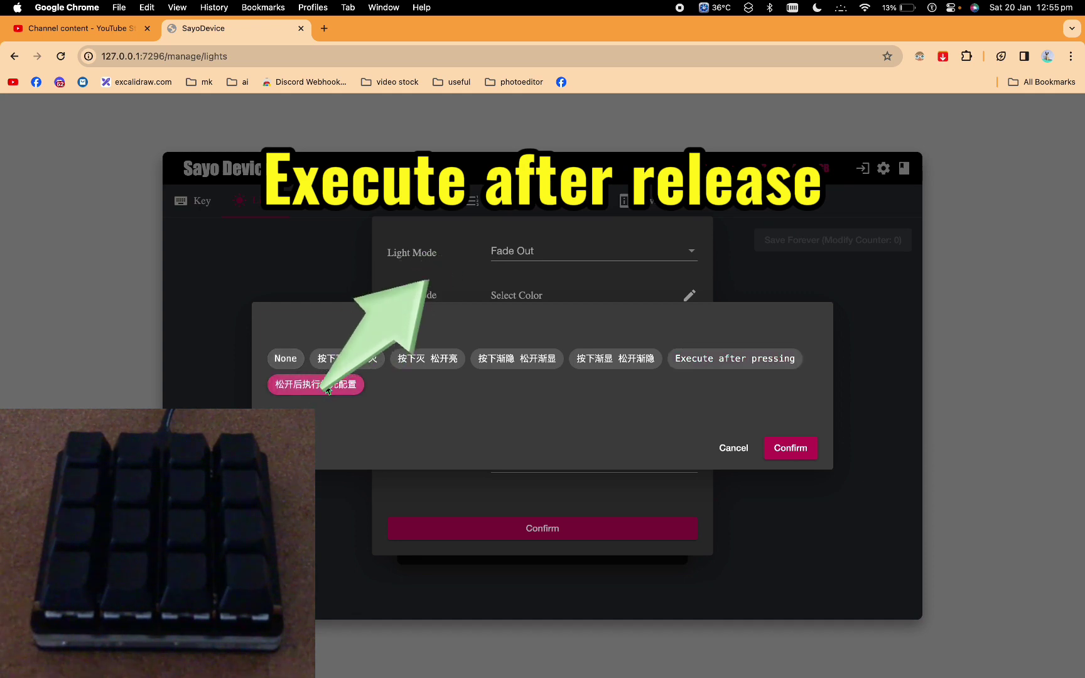
left_click(794, 449)
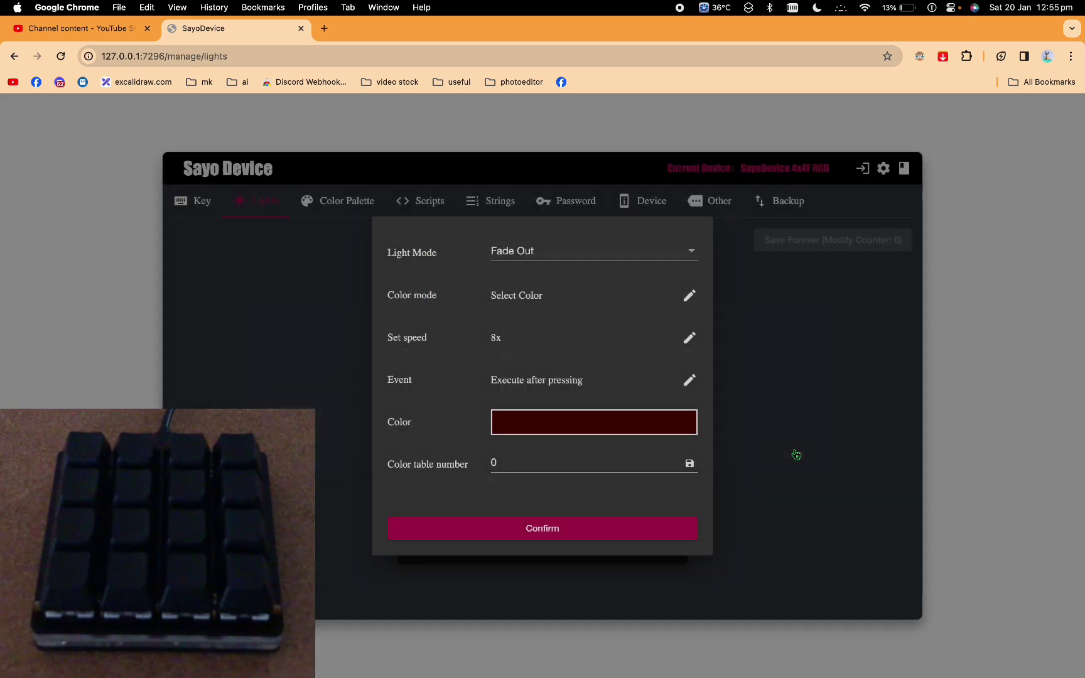
left_click(629, 534)
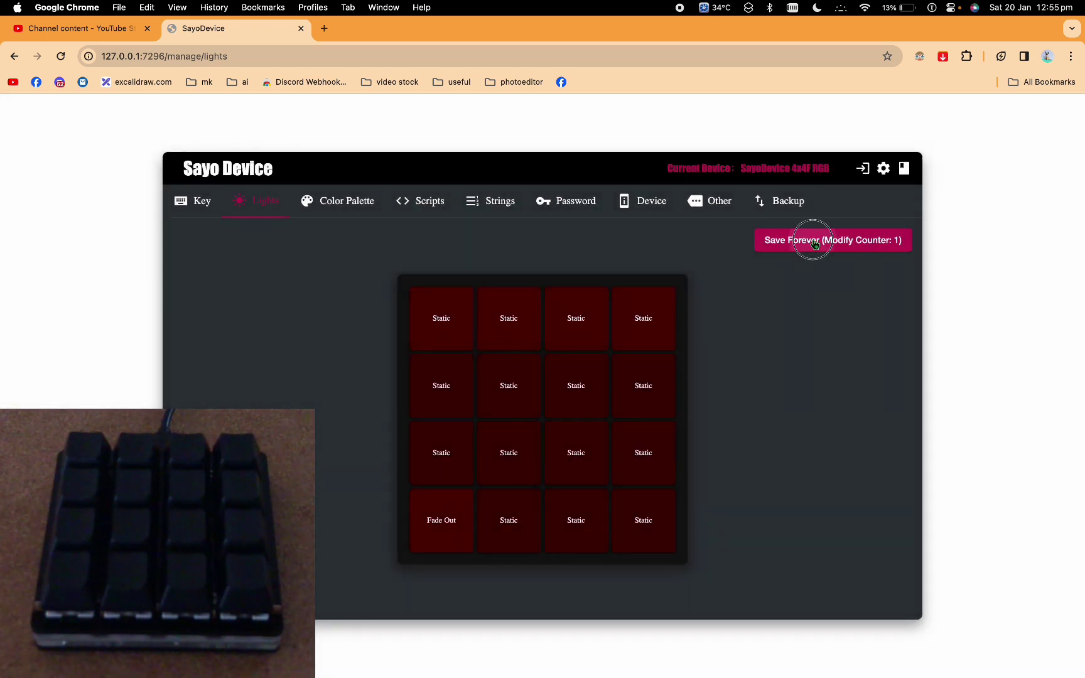
left_click(814, 241)
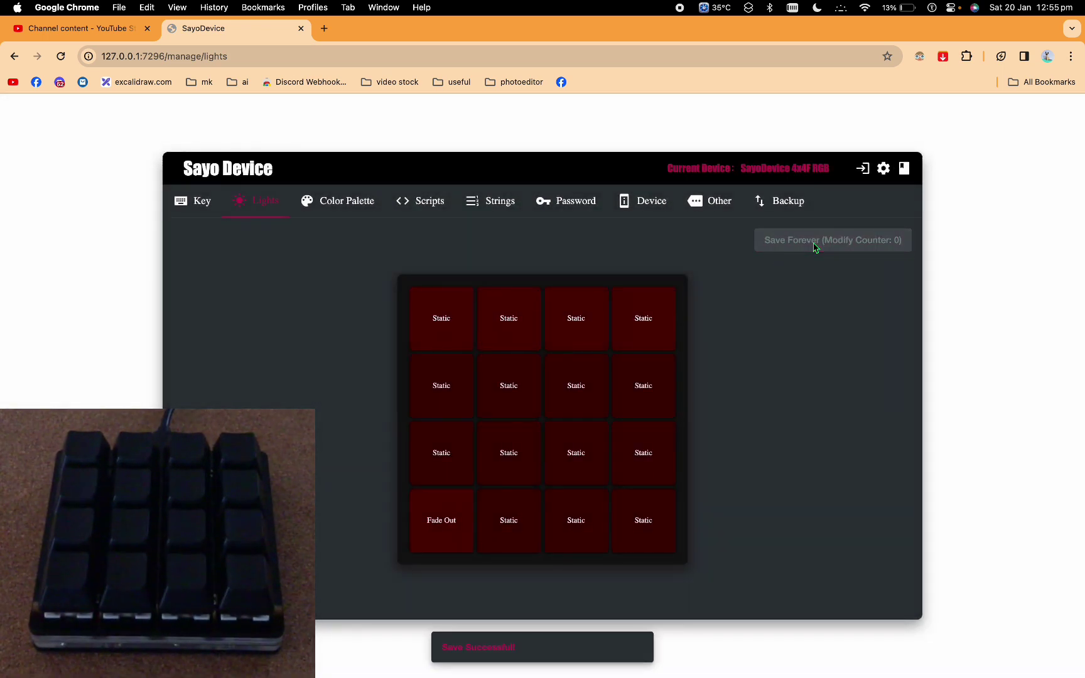